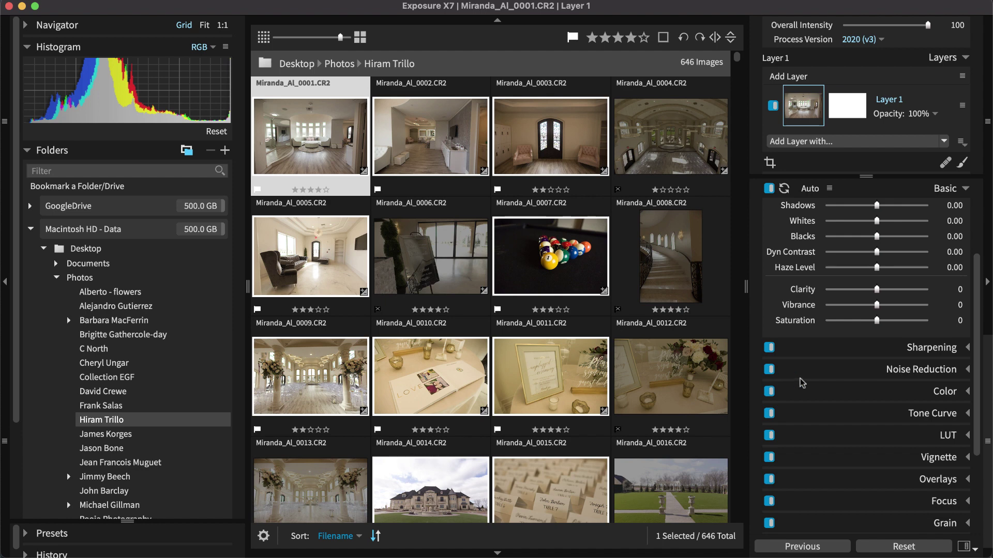
- Switch to the Culling workspace to show the 646 Hiram Trillo images as large thumbnails
left_click(964, 545)
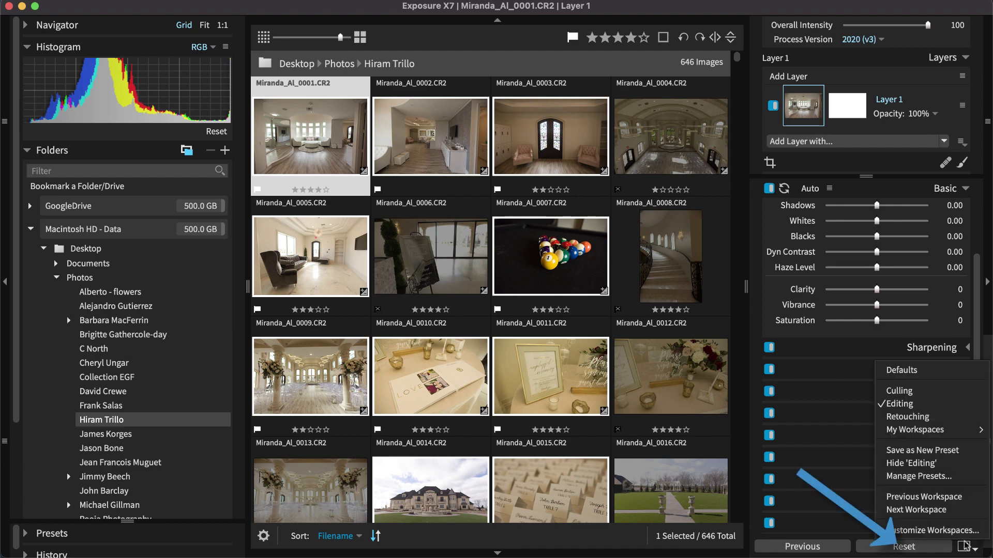
left_click(913, 392)
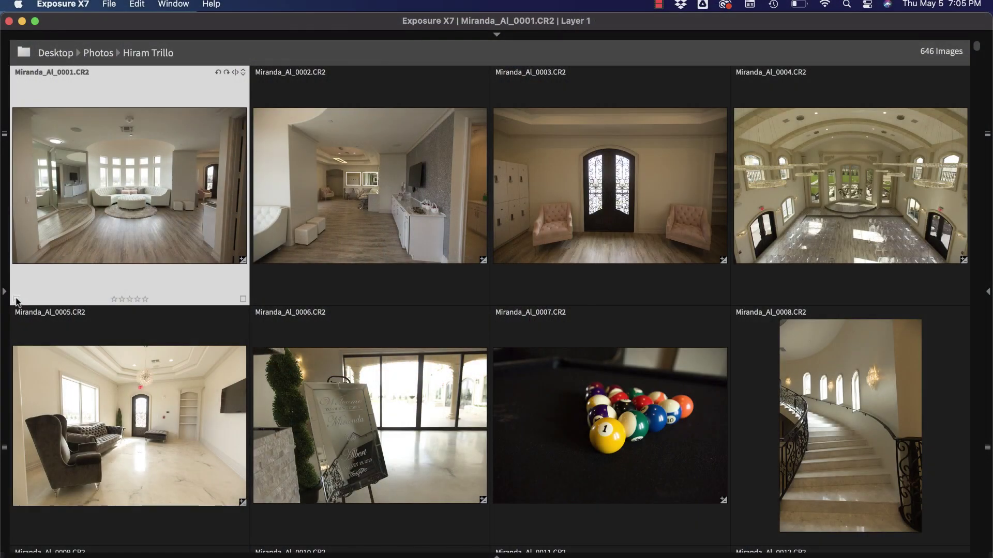
- Cycle Miranda_Al_0001's flag through pick, reject and unset, then set it to Pick
left_click(16, 300)
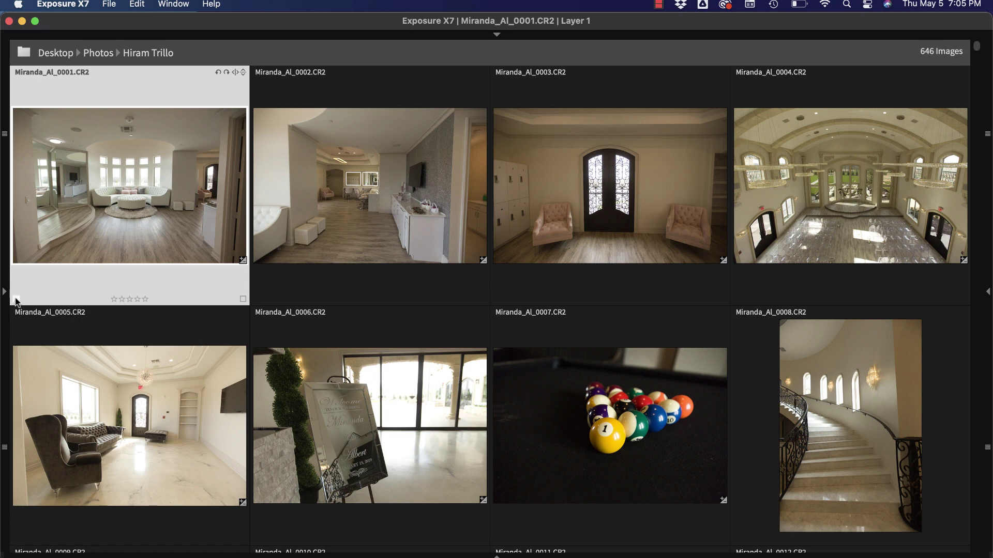
left_click(17, 299)
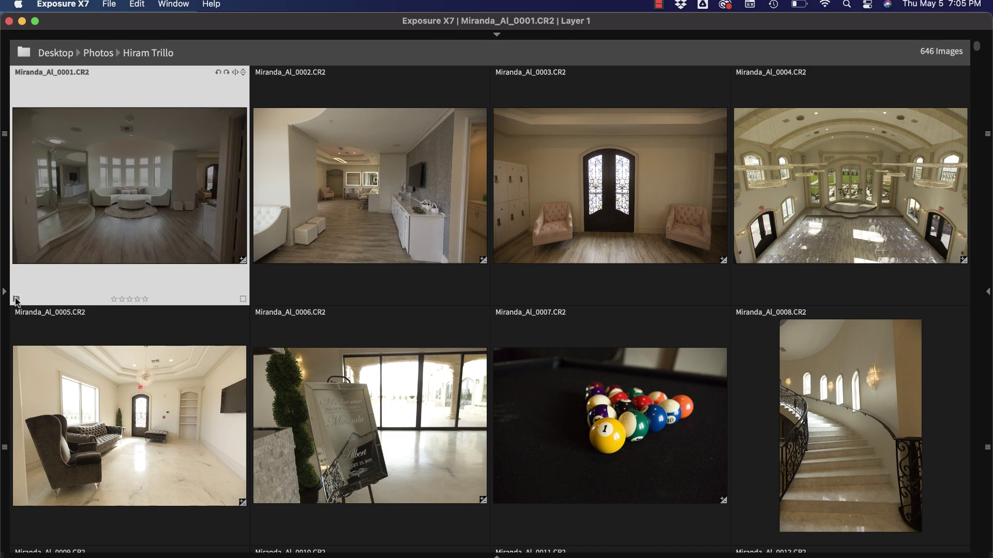
left_click(16, 299)
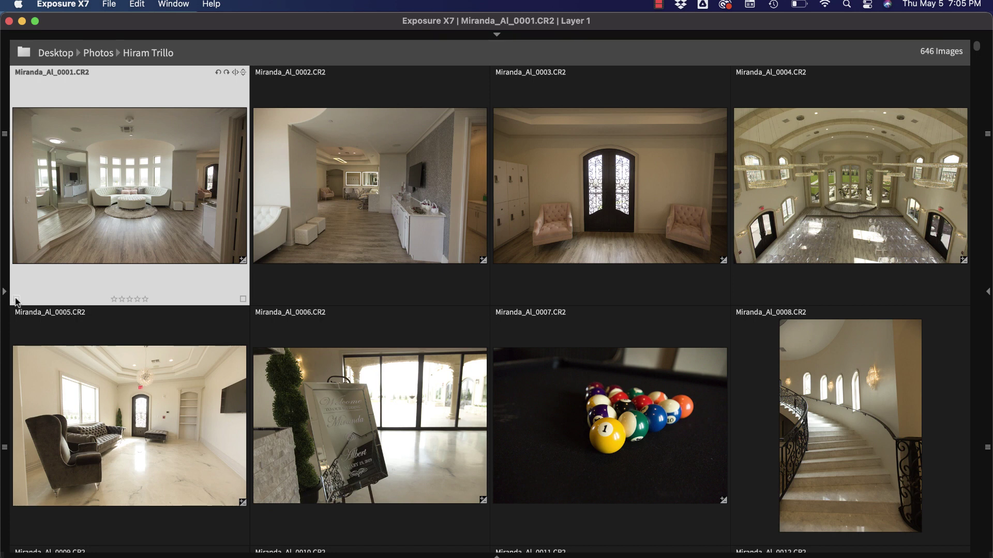
right_click(16, 299)
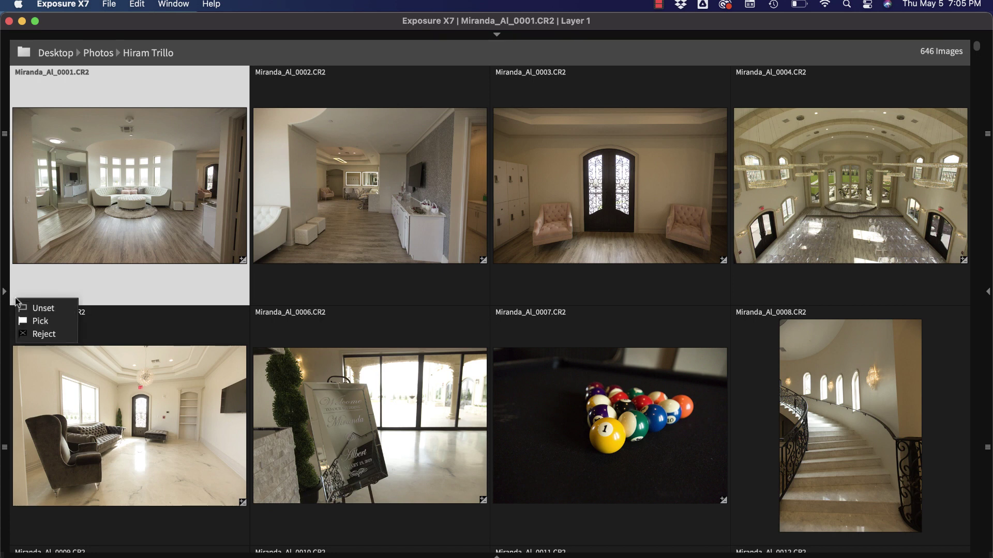
left_click(55, 322)
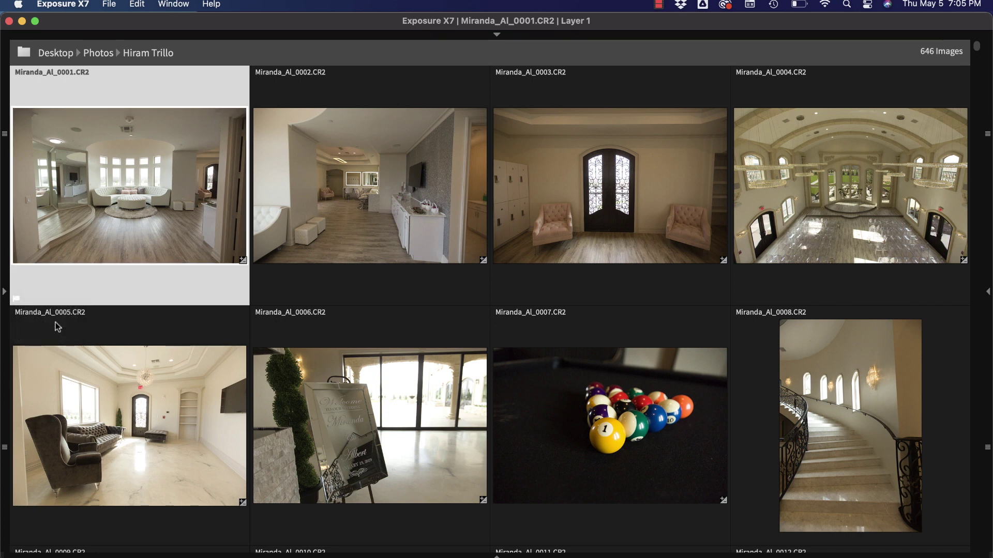
- Flag Miranda_Al_0002, 0003 and 0005 as picks and reject 0004
key("Right")
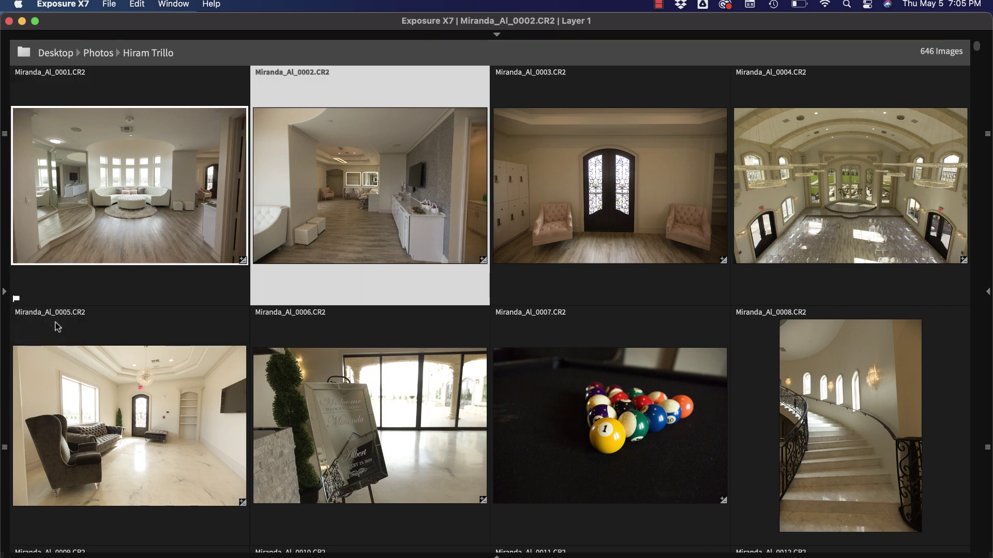
key("Right")
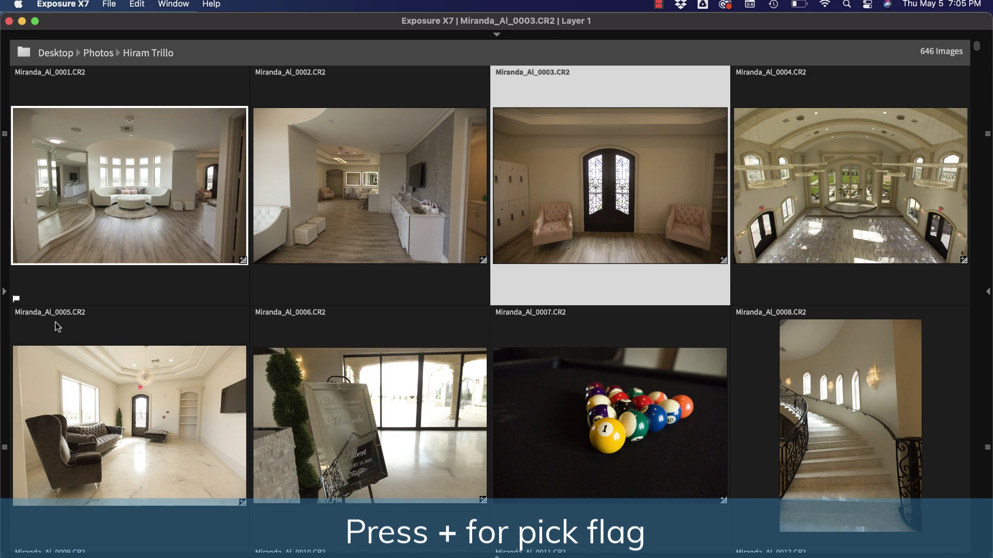
key("Left")
key("plus")
key("Right")
key("plus")
key("Right")
key("minus")
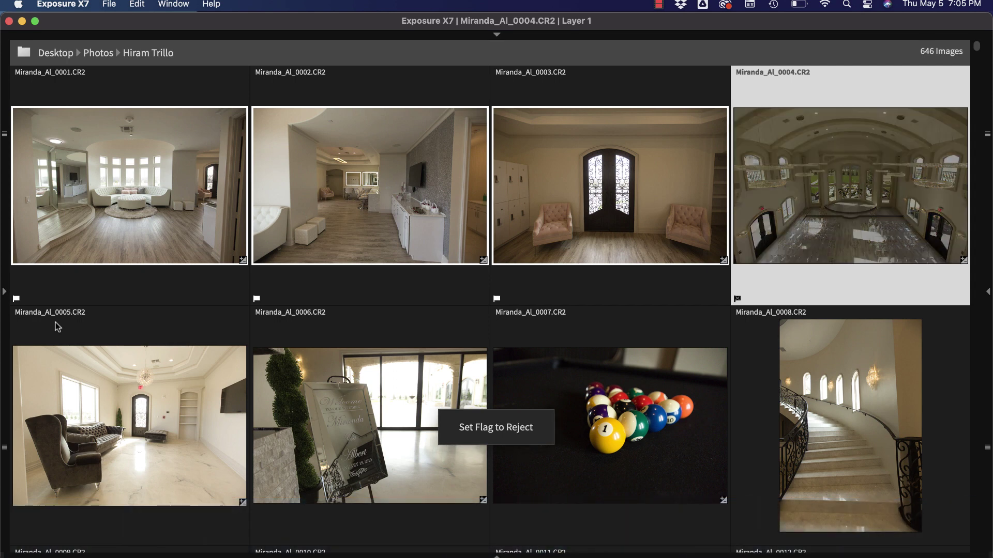
key("Right")
key("plus")
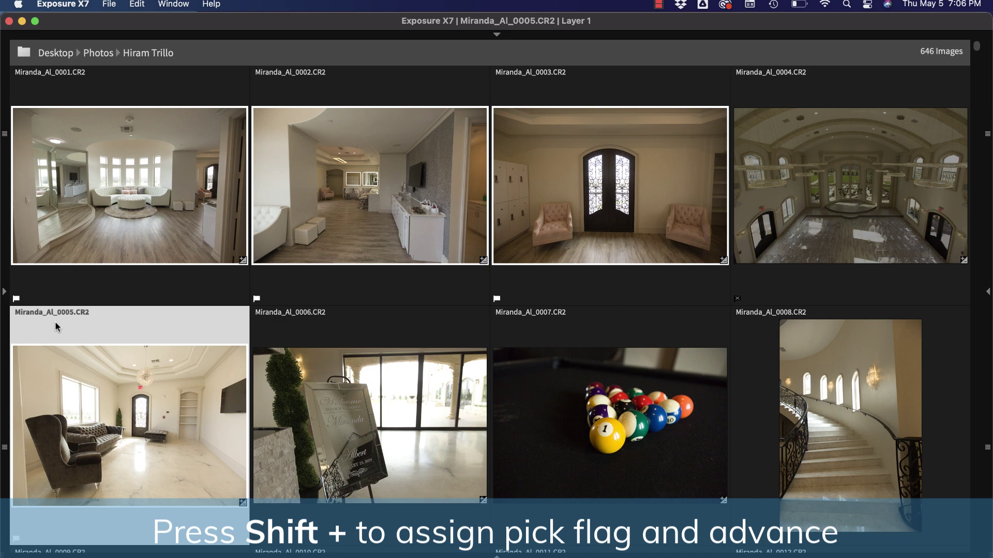
- Pick or reject photos 0006 through 0017, auto-advancing after each flag
key("shift+grave")
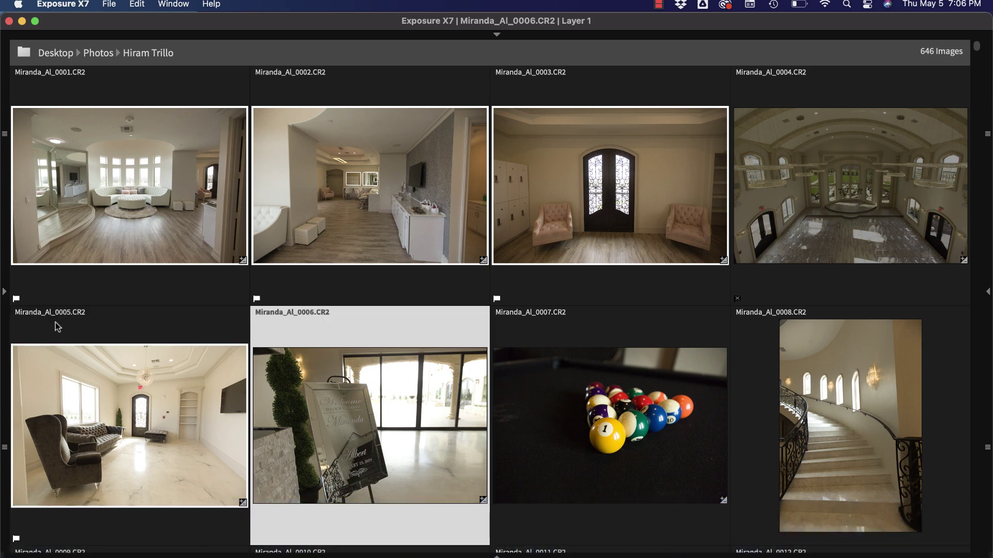
key("shift+x")
key("shift+grave")
key("shift+x")
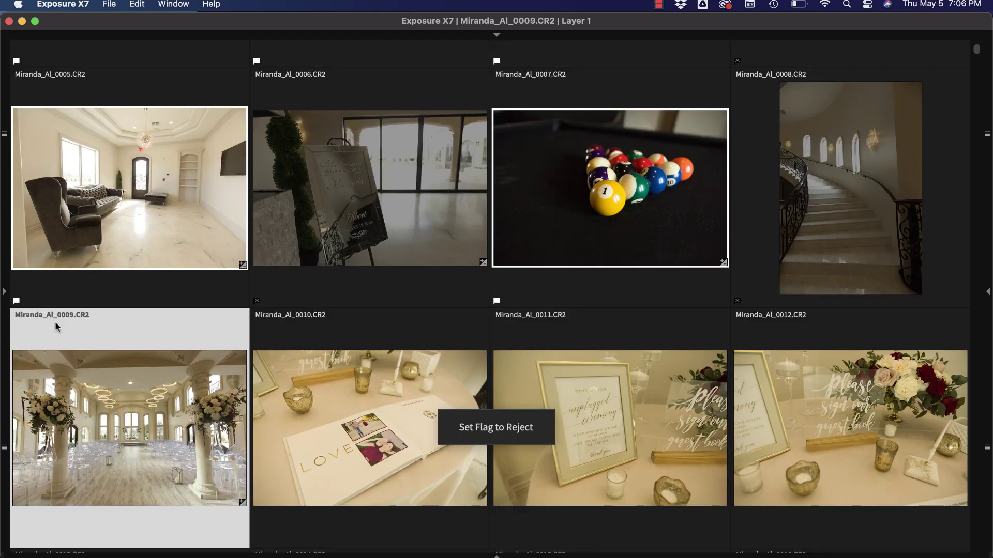
key("shift+grave")
key("shift+grave")
key("shift+grave")
key("shift+x")
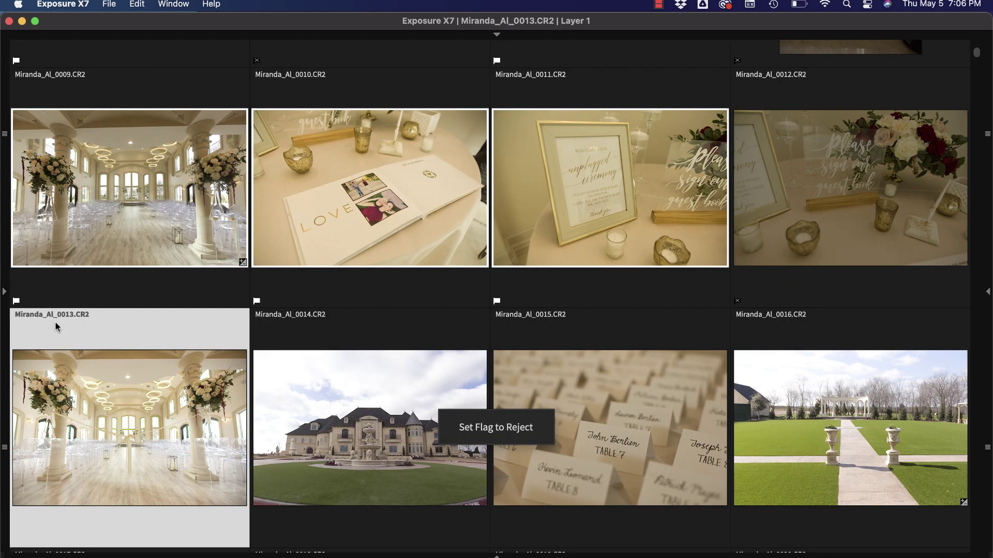
key("shift+x")
key("shift+grave")
key("shift+grave")
key("shift+x")
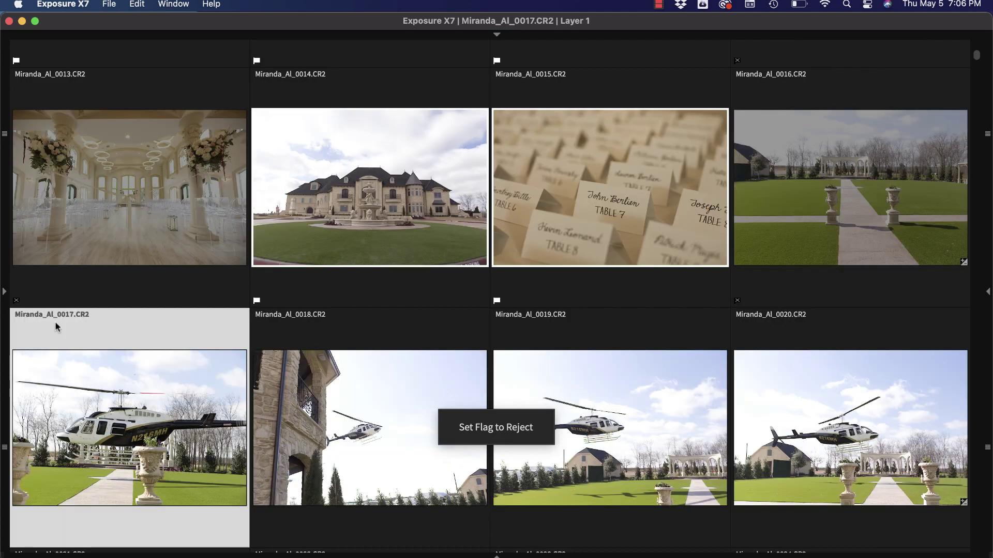
key("shift+grave")
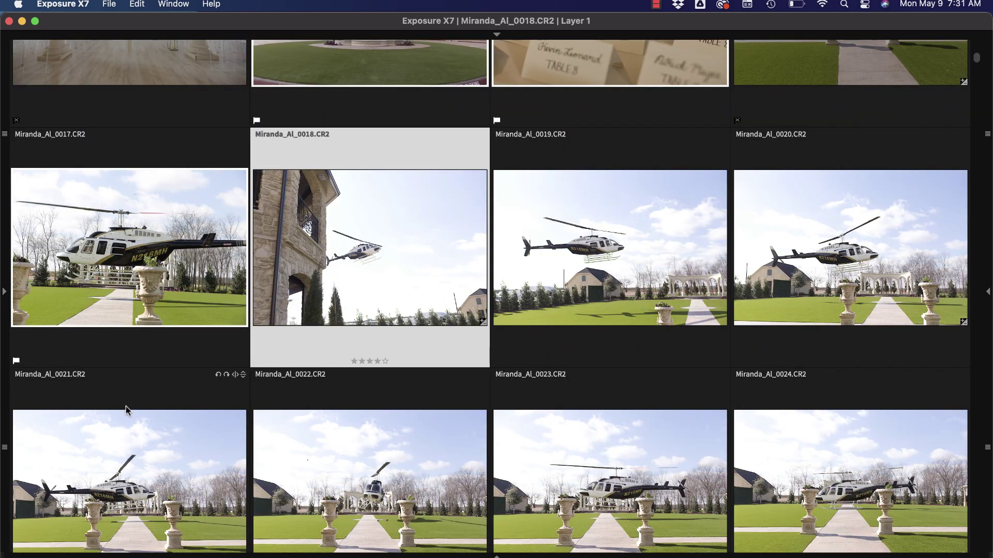
- Open Miranda_Al_0018 in single-image view and pick or reject the following photos
double_click(284, 310)
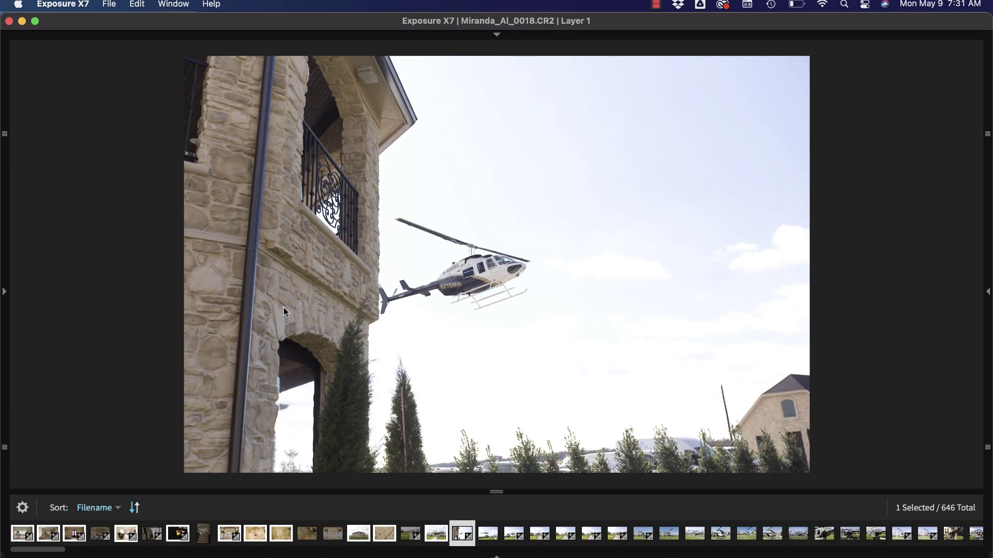
key("shift+x")
key("shift+grave")
key("shift+grave")
key("shift+x")
key("shift+x")
key("shift+x")
key("shift+x")
key("shift+grave")
- Keep picking or rejecting photos through 0048, then return to the thumbnail grid
key("shift+x")
key("shift+x")
key("shift+x")
key("shift+x")
key("shift+grave")
key("shift+grave")
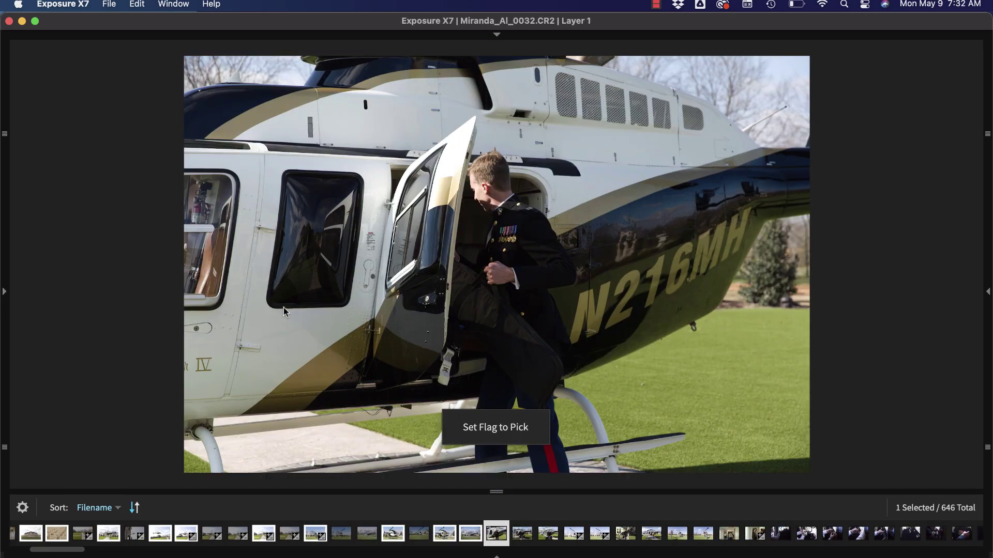
key("shift+grave")
key("shift+grave")
key("shift+grave")
key("shift+x")
key("shift+grave")
key("shift+grave")
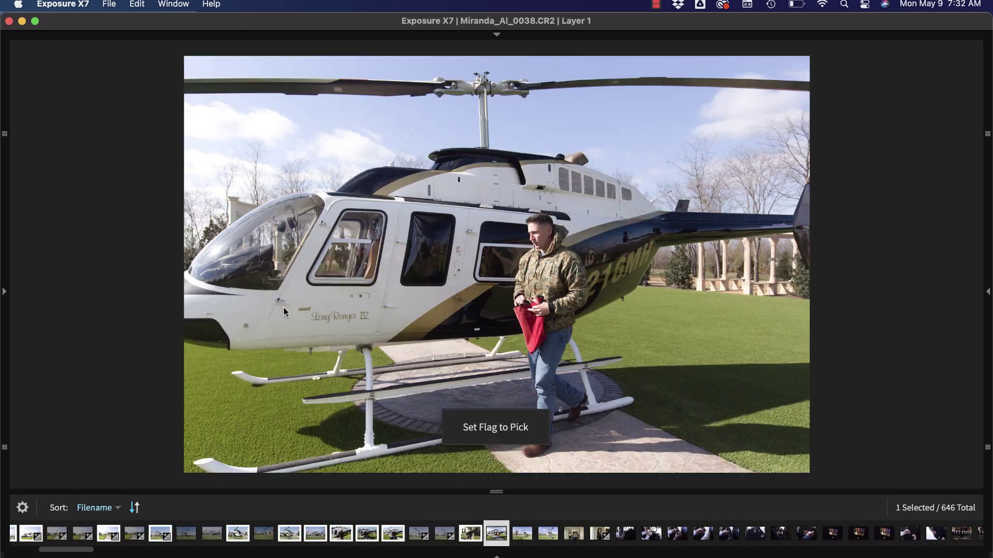
key("shift+grave")
key("shift+grave")
key("shift+x")
key("shift+grave")
key("shift+grave")
key("shift+grave")
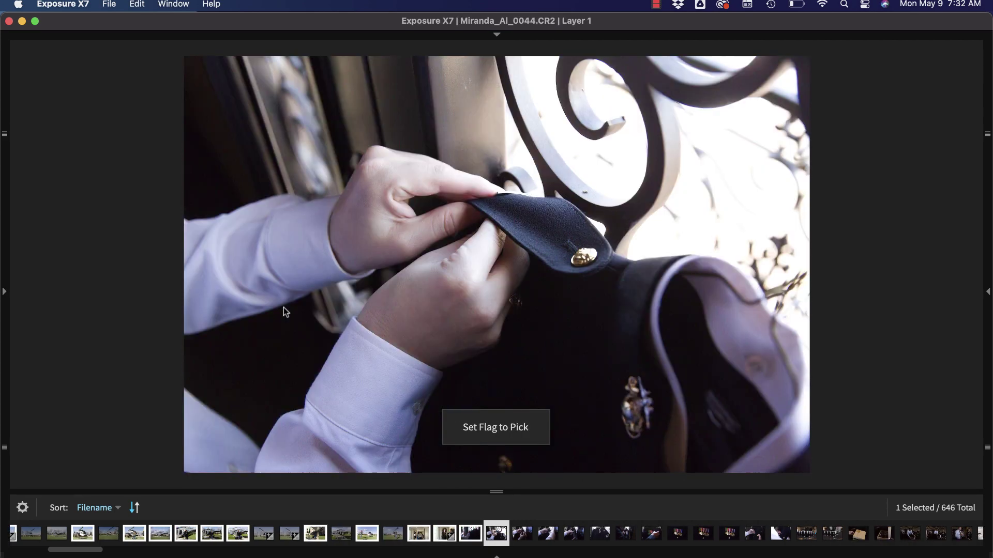
key("shift+grave")
key("shift+grave")
key("shift+grave")
key("shift+grave")
key("shift+grave")
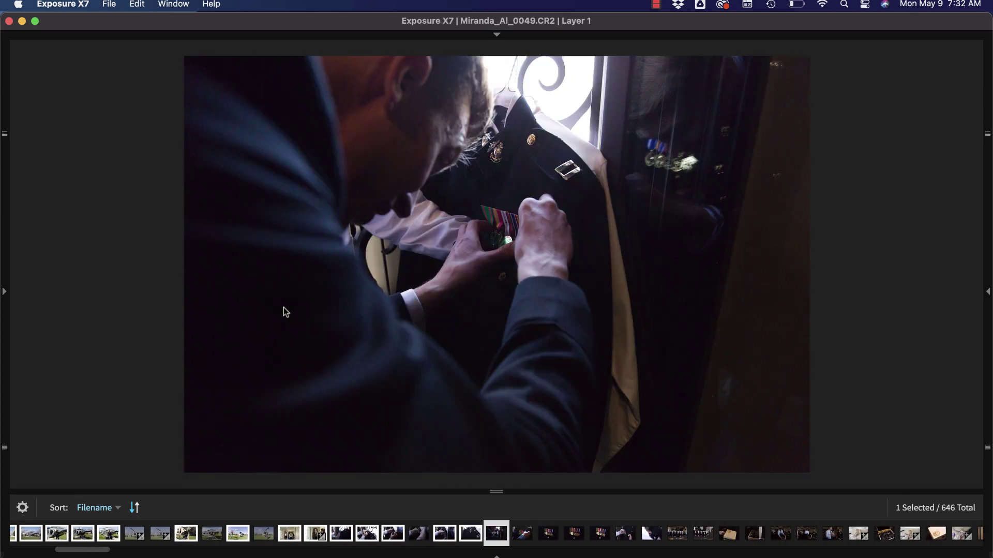
key("g")
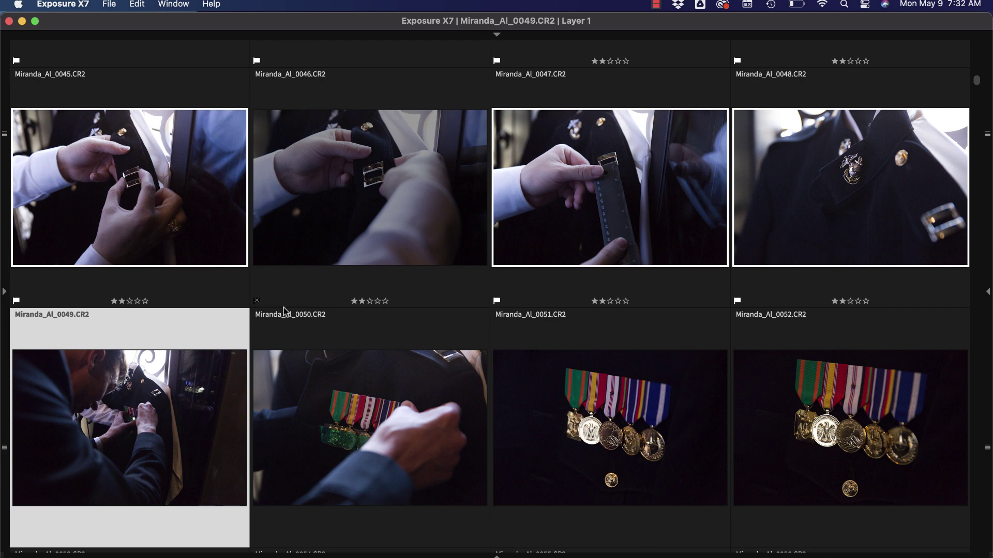
- Rate Miranda_Al_0050 five stars, lower it to four, then clear its rating
left_click(216, 6)
scroll(322, 264, "down", 2)
scroll(324, 267, "down", 3)
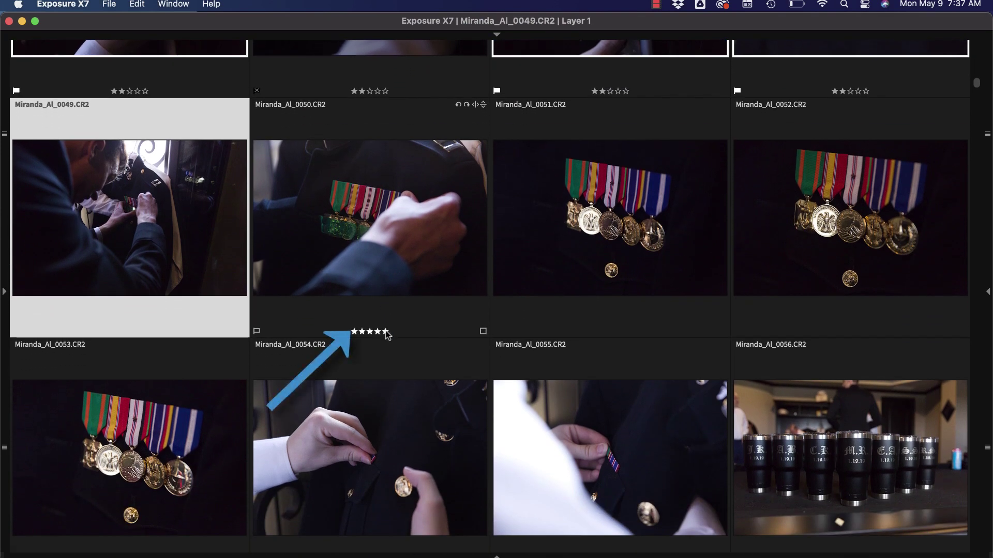
left_click(387, 336)
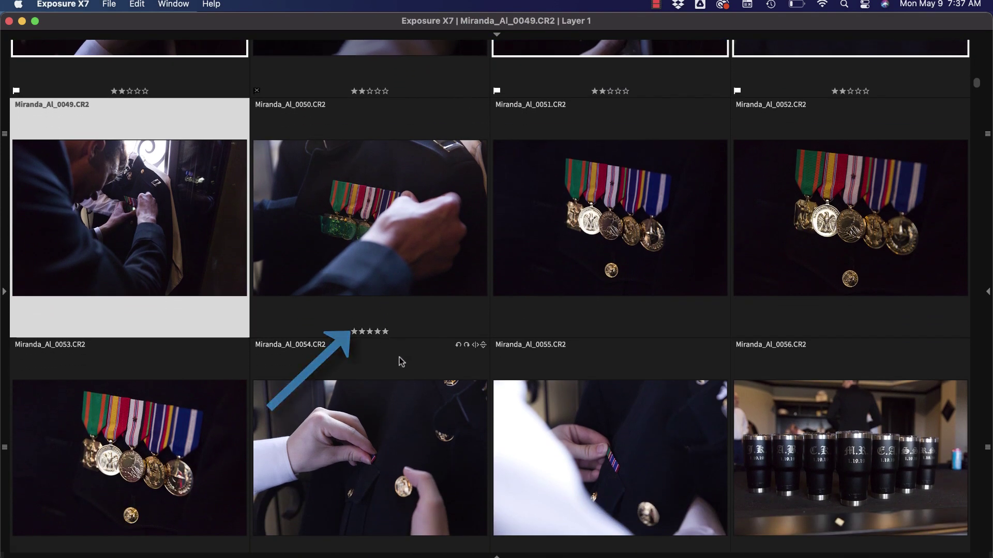
left_click(376, 332)
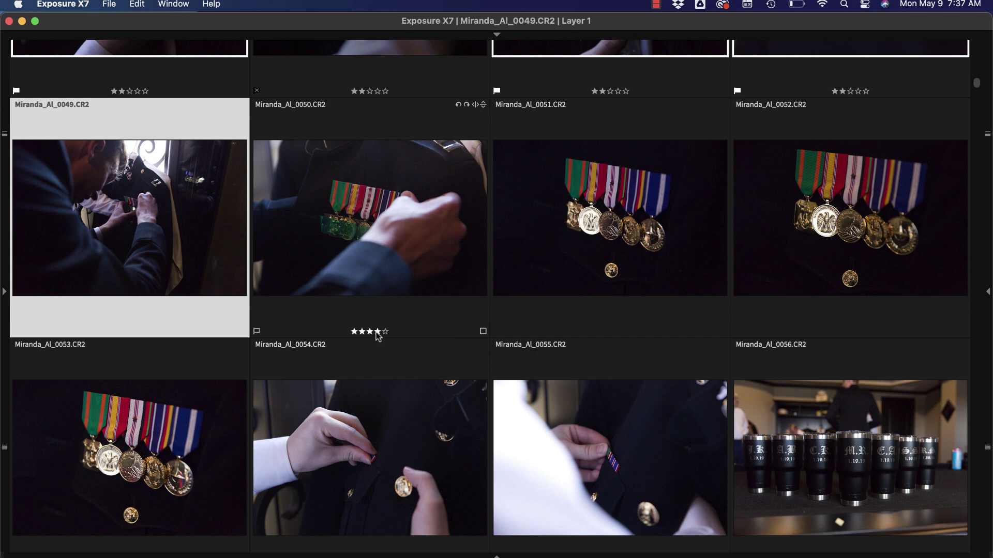
left_click(376, 332)
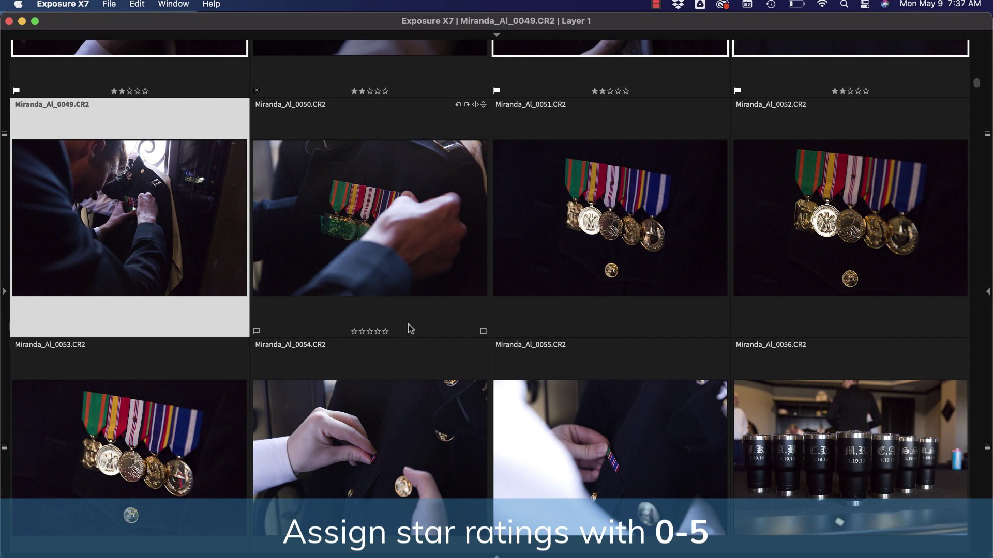
- Rate photos 0050 through 0058 three to five stars, with five on 0052 and 0057
left_click(409, 318)
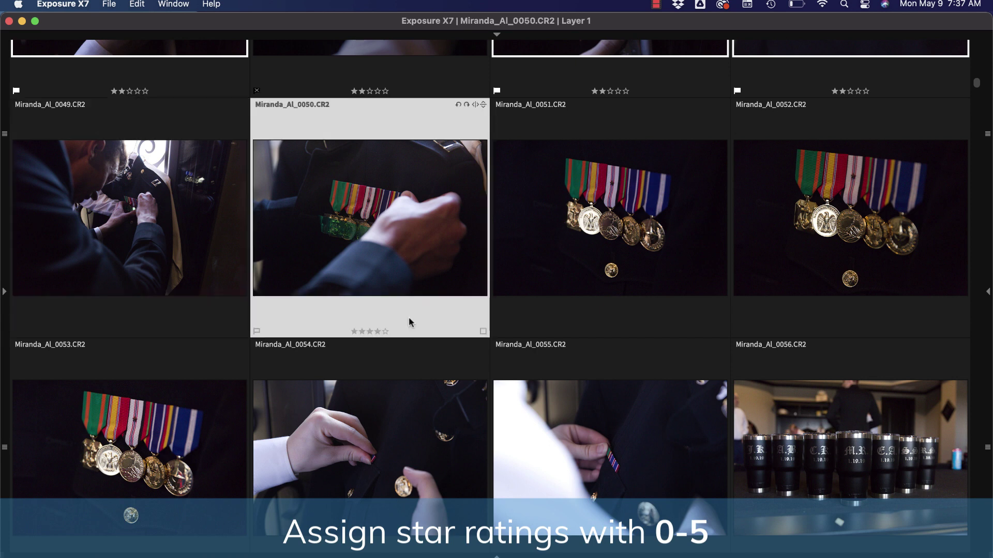
key("3")
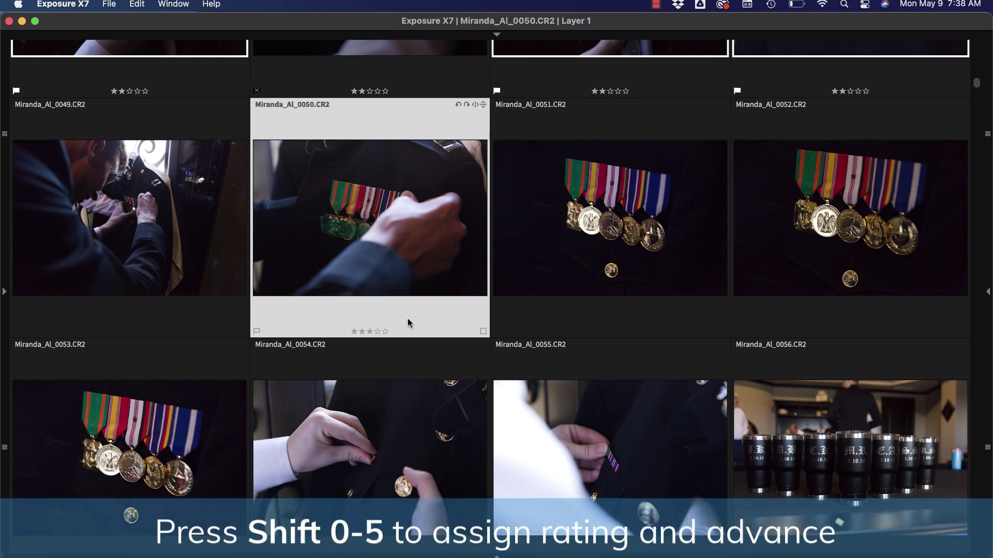
key("shift+4")
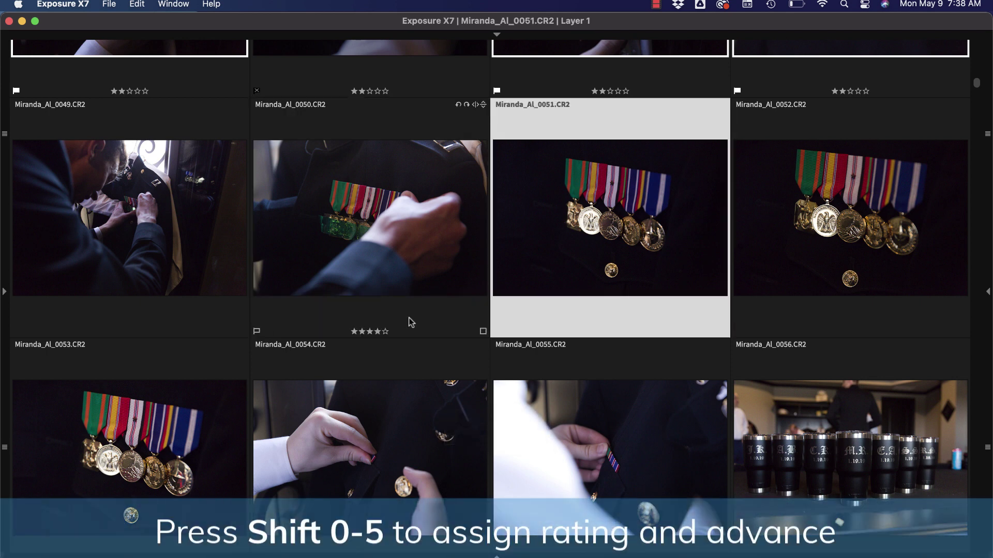
key("shift+3")
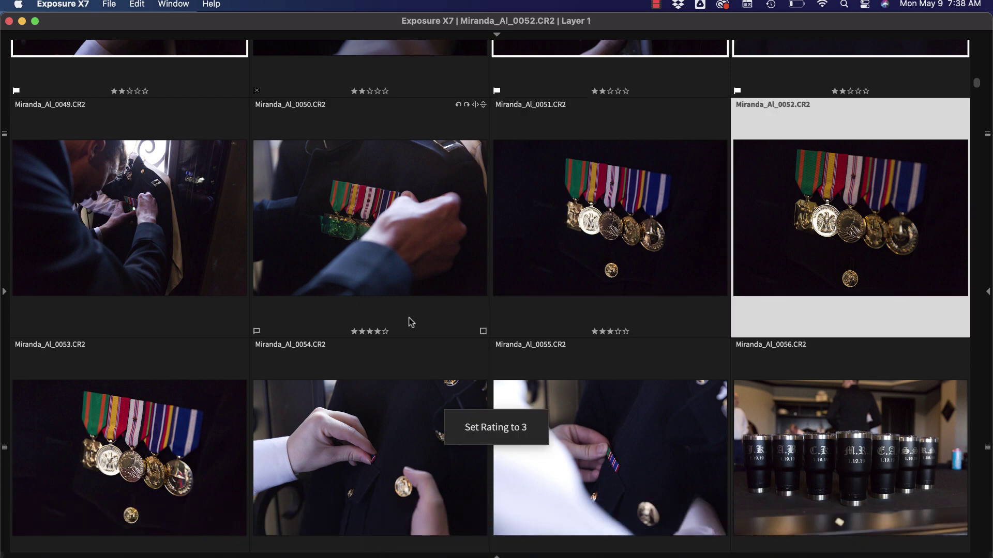
key("shift+5")
key("Right")
key("shift+4")
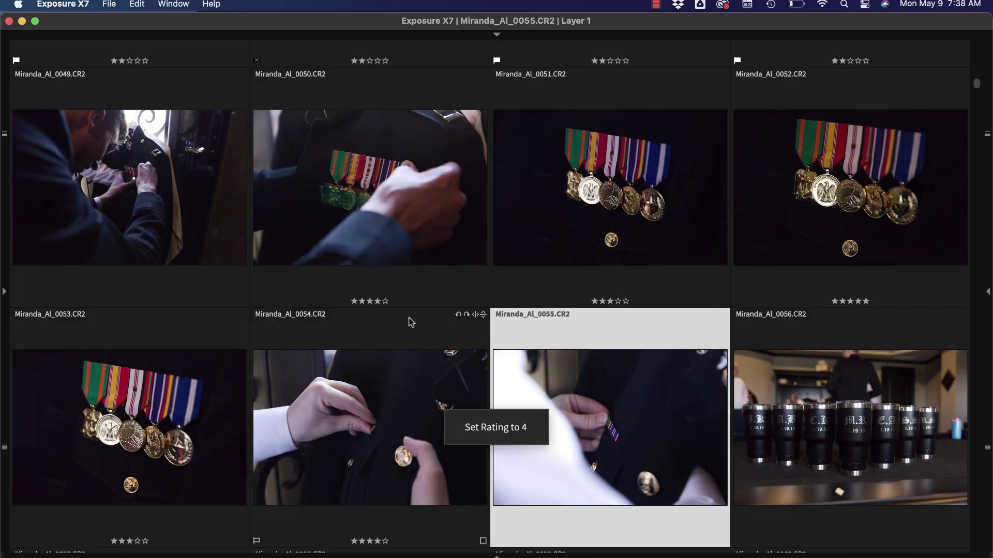
key("shift+3")
key("shift+4")
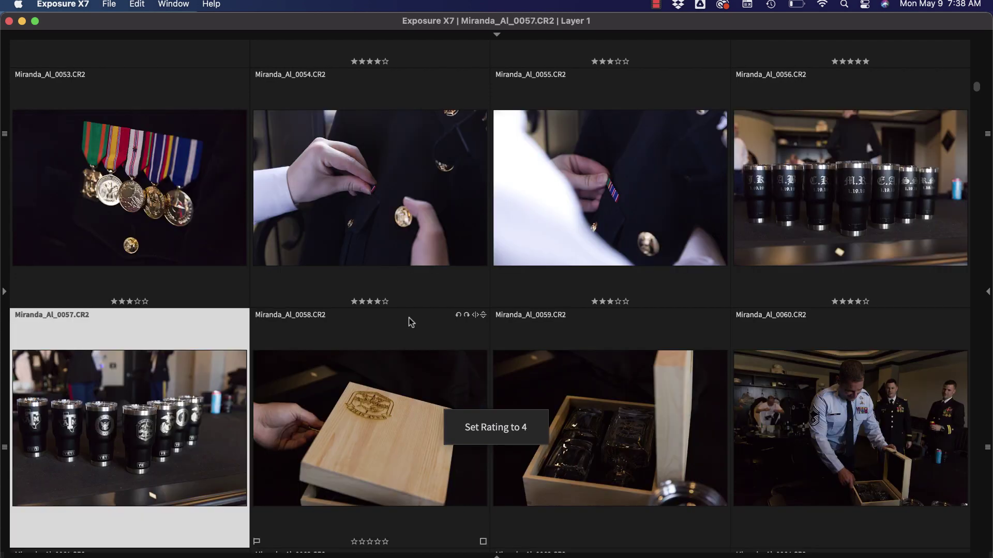
key("shift+5")
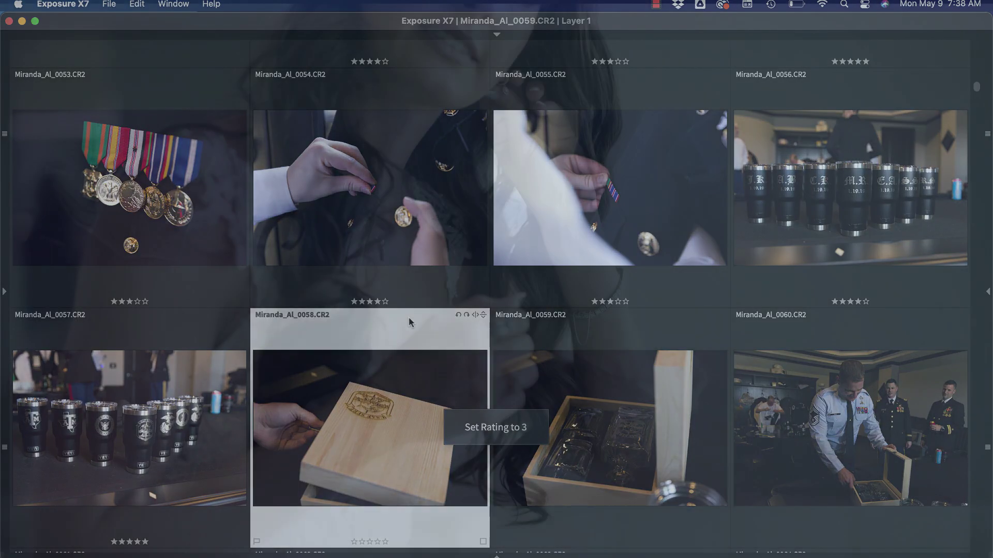
key("shift+3")
key("shift+3")
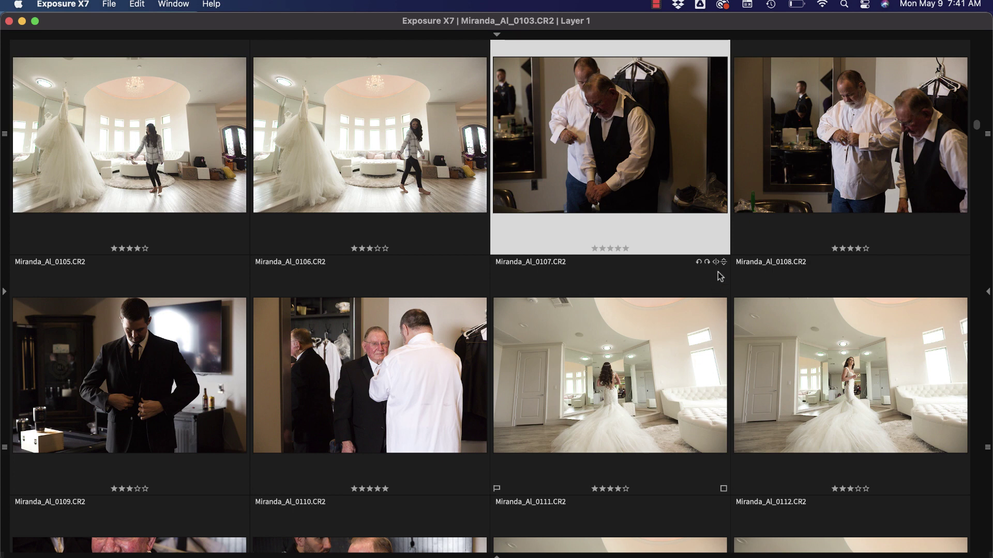
- Cycle photo 0103's colour label through green and purple, then set it to Red
left_click(723, 248)
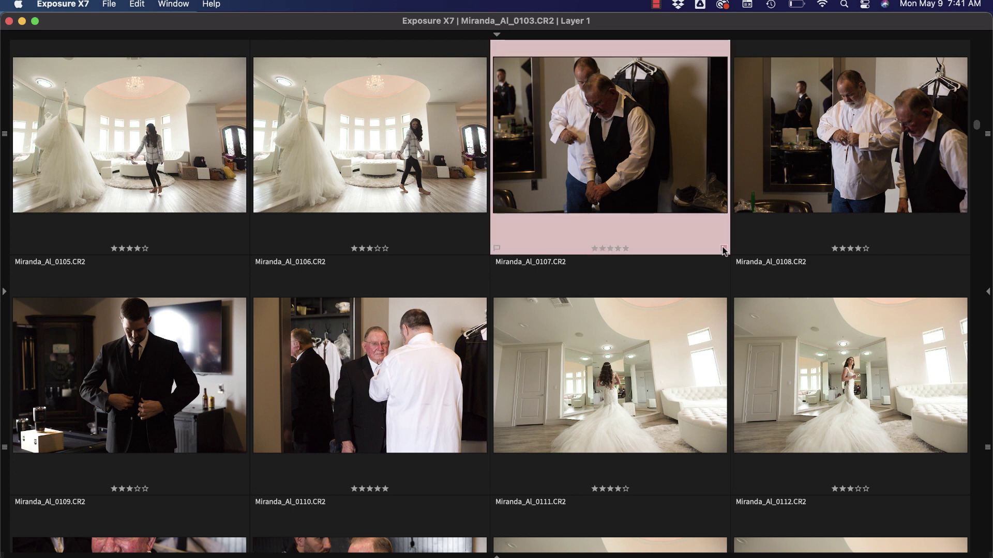
left_click(722, 249)
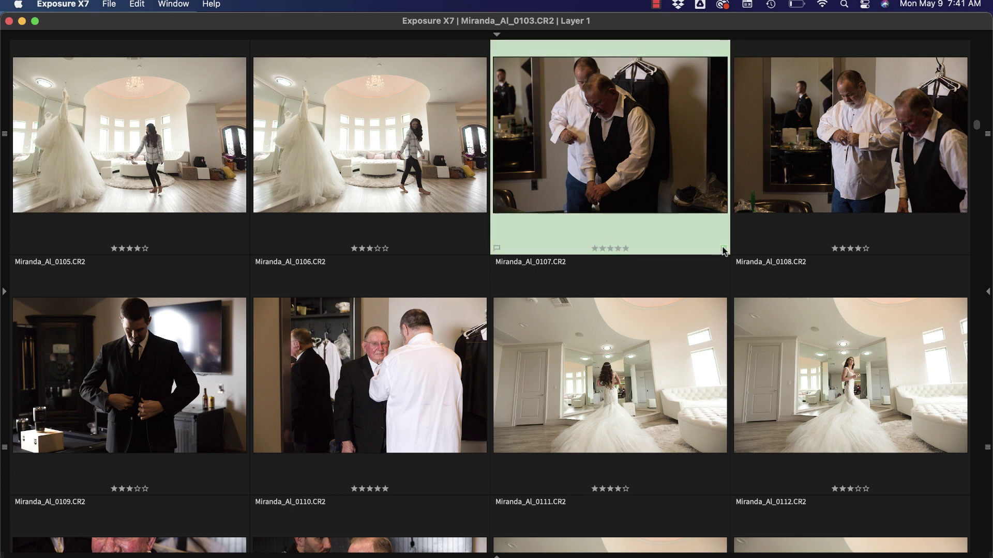
left_click(723, 249)
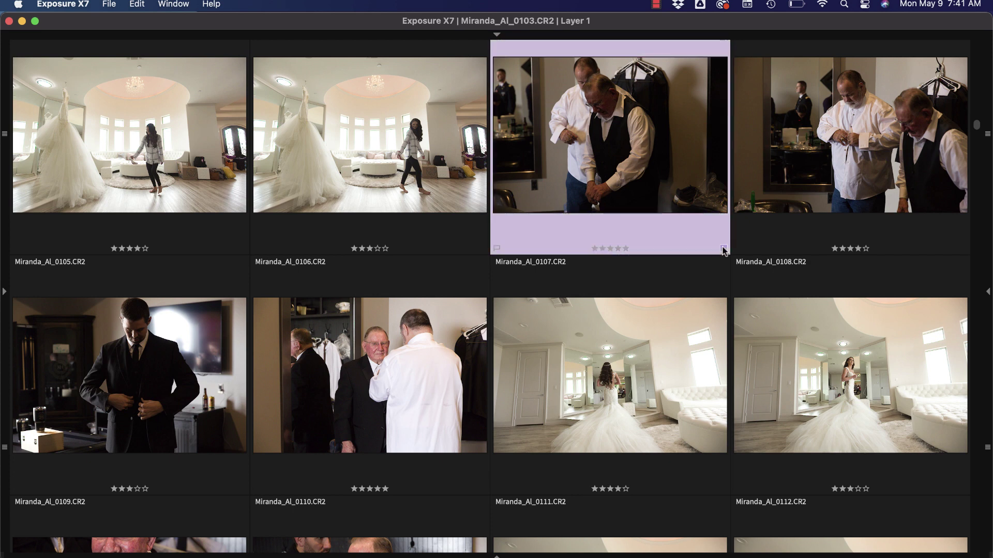
left_click(722, 248)
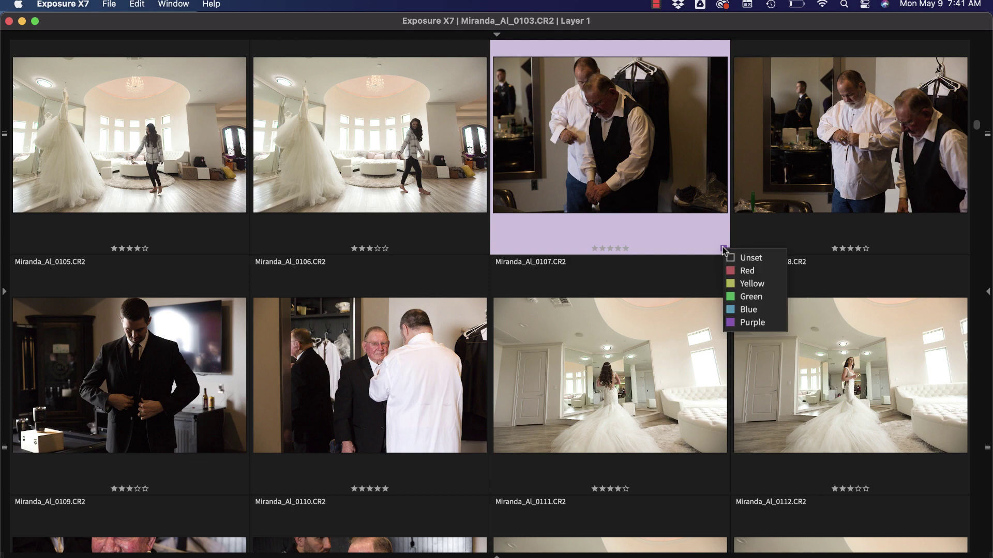
left_click(756, 273)
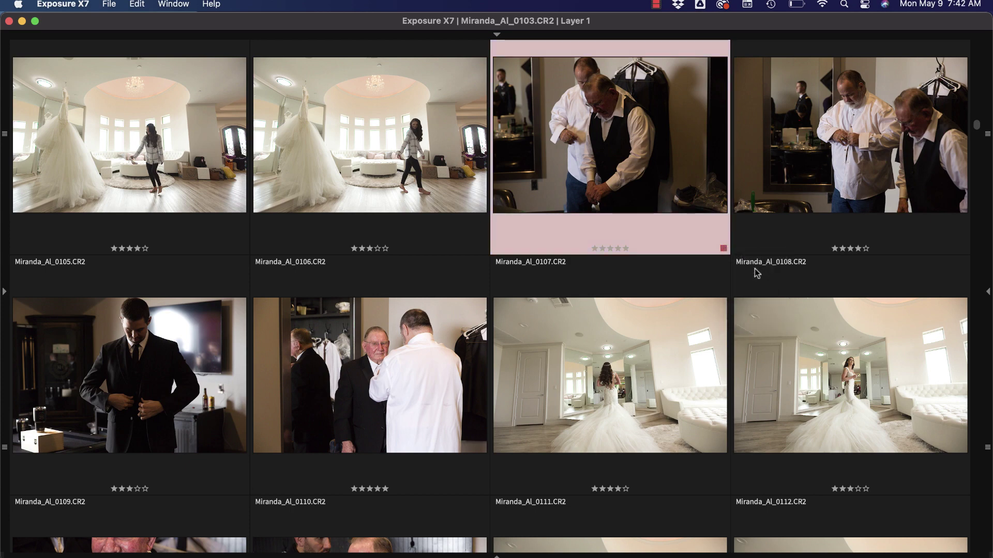
left_click(767, 240)
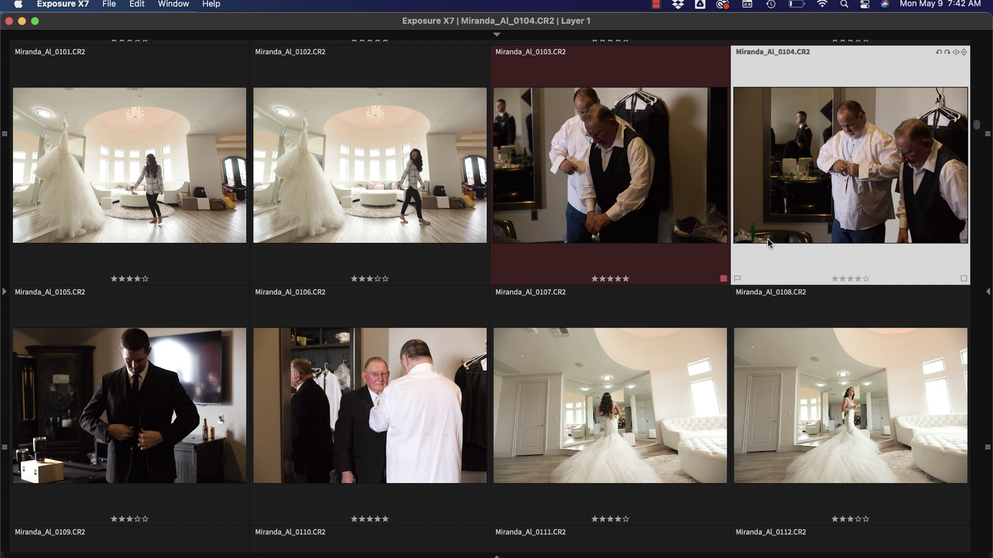
- Label photos 0104–0108 yellow, green, blue, yellow and red
key("7")
key("Right")
key("8")
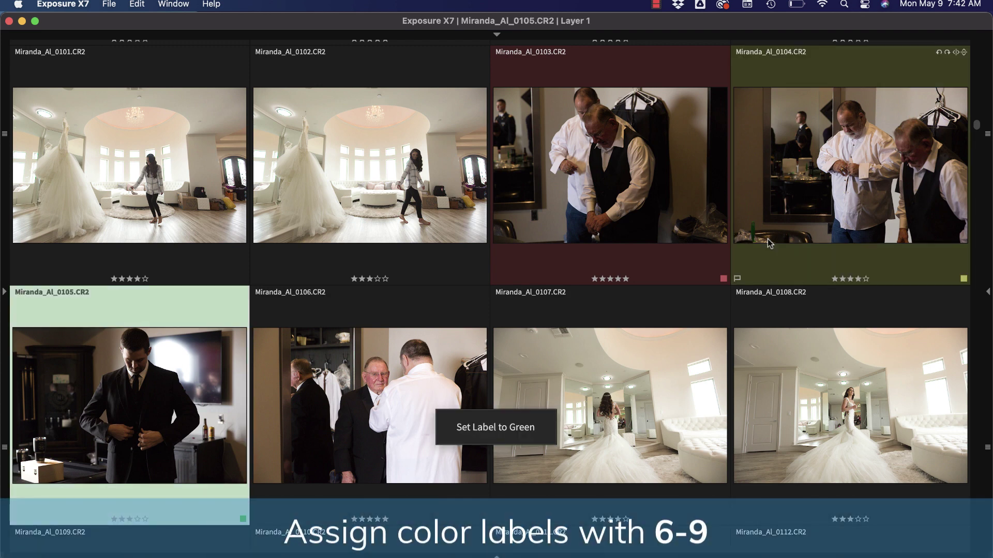
key("Right")
key("9")
key("Right")
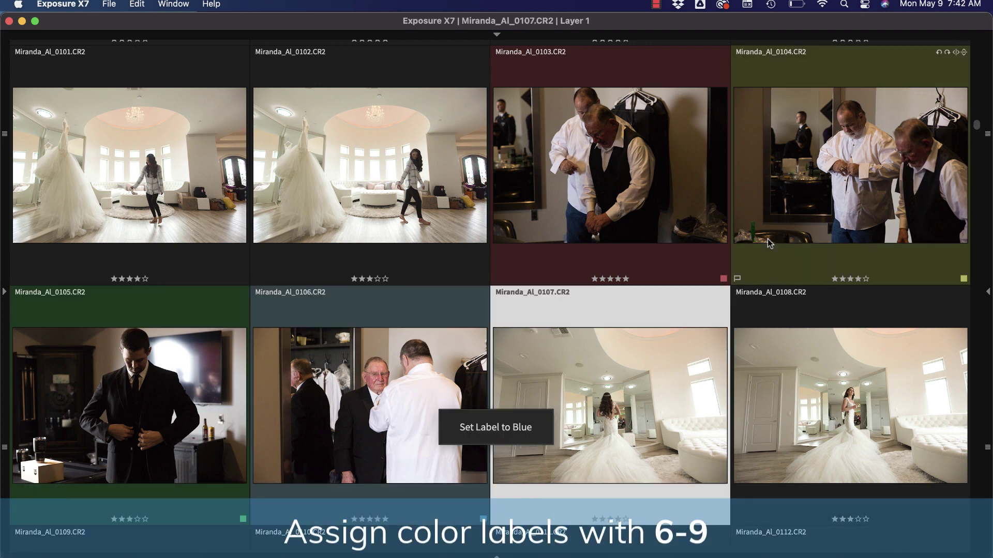
key("7")
key("Right")
key("6")
key("Right")
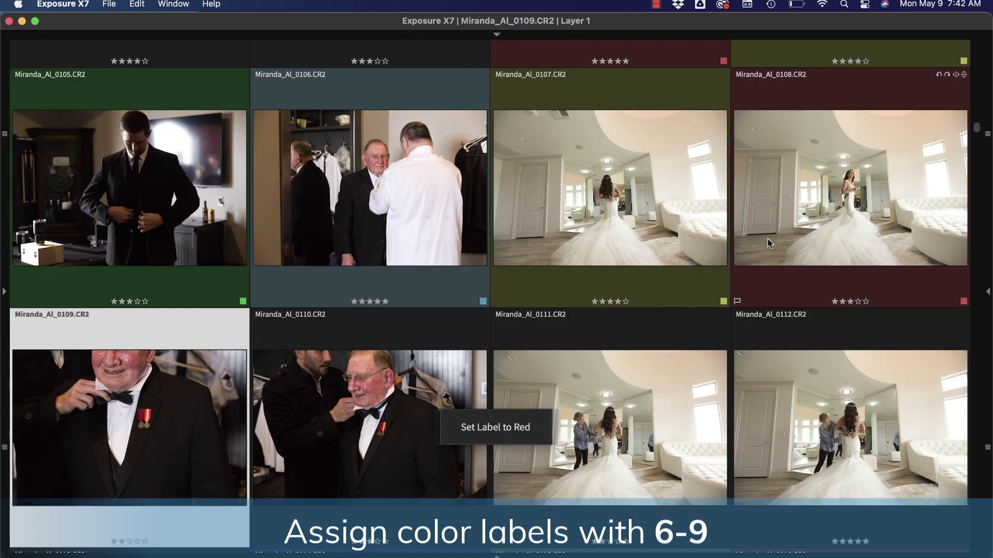
- Label photos 0109–0113 green, yellow, red, blue and red
key("8")
key("Right")
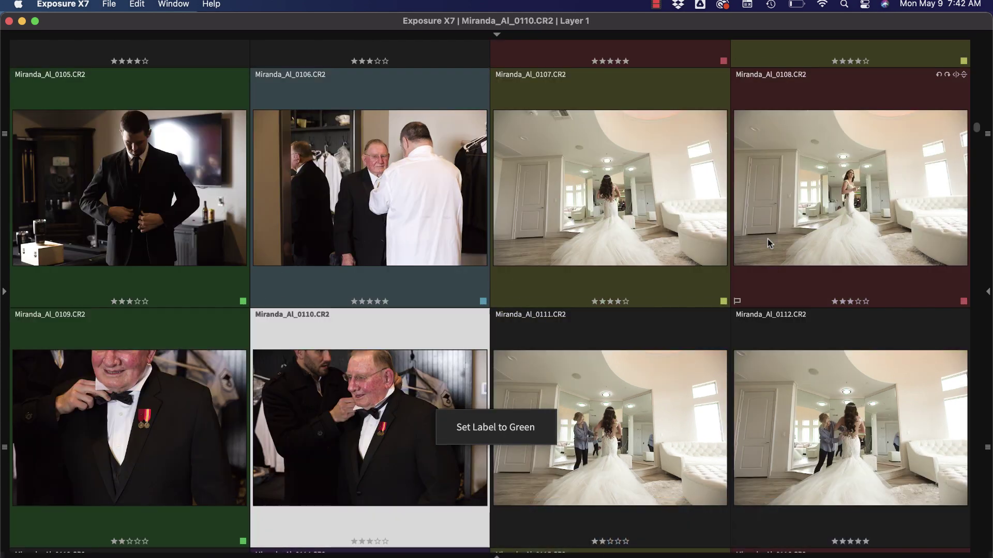
key("7")
key("Right")
key("6")
key("Right")
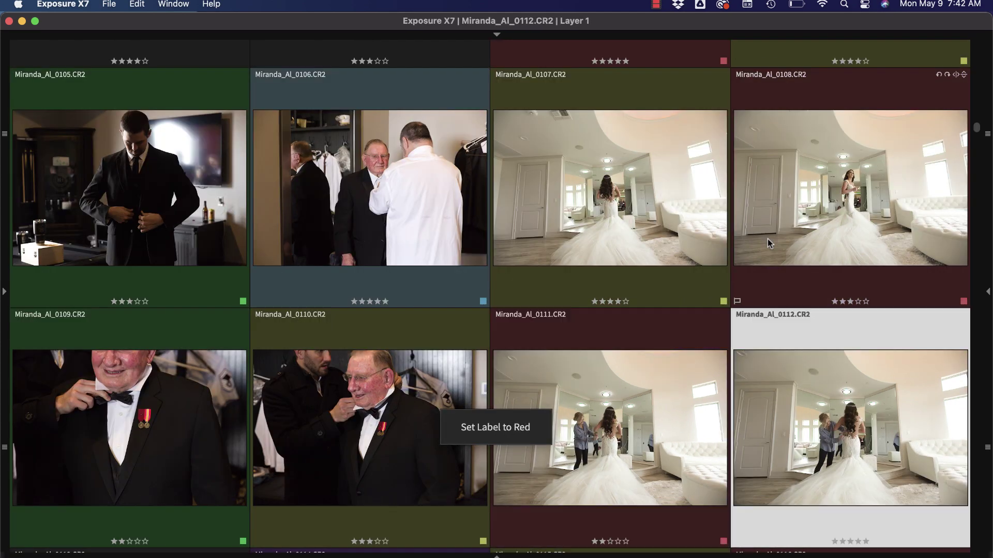
key("9")
key("Right")
key("6")
key("Right")
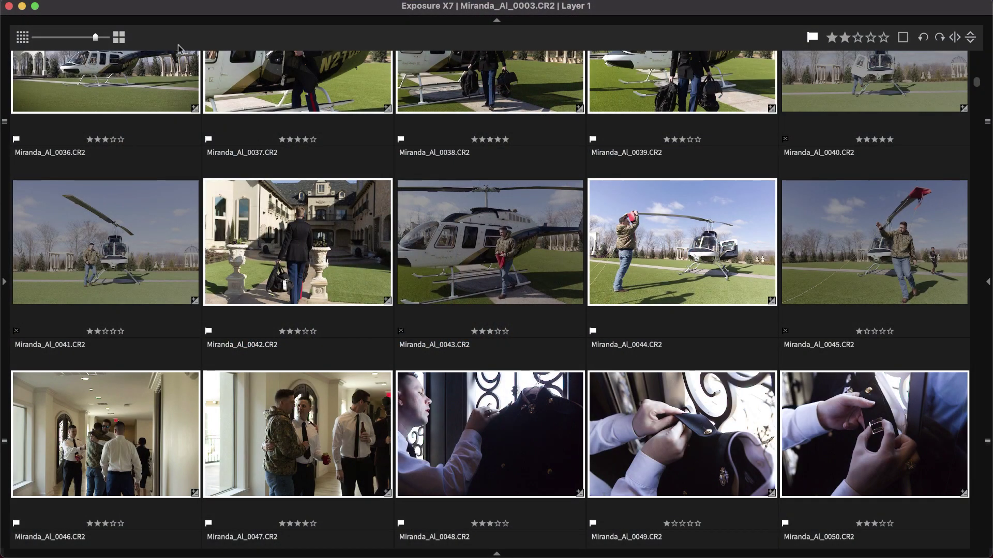
- Shrink the thumbnails so nine fit across each grid row
left_click_drag(96, 37, 89, 40)
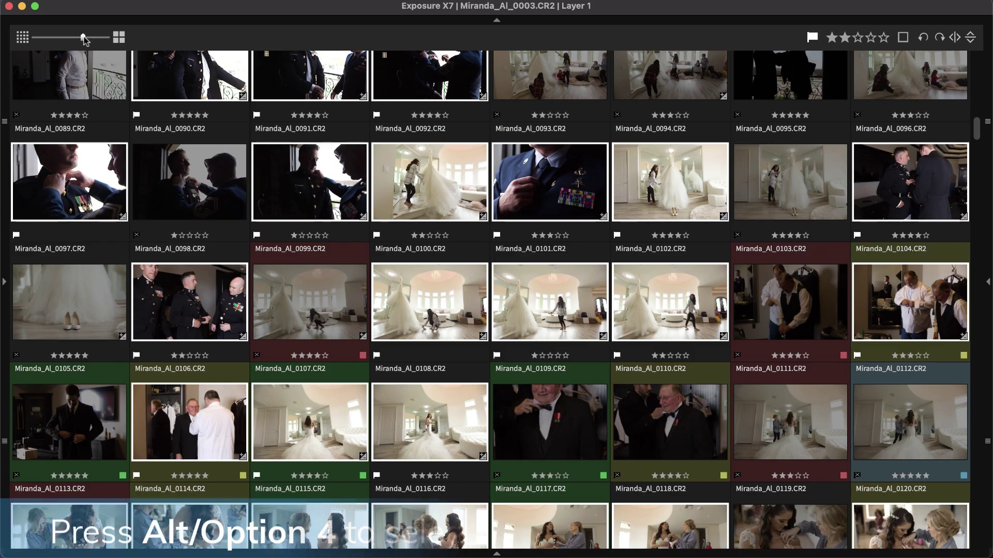
scroll(171, 177, "down", 3)
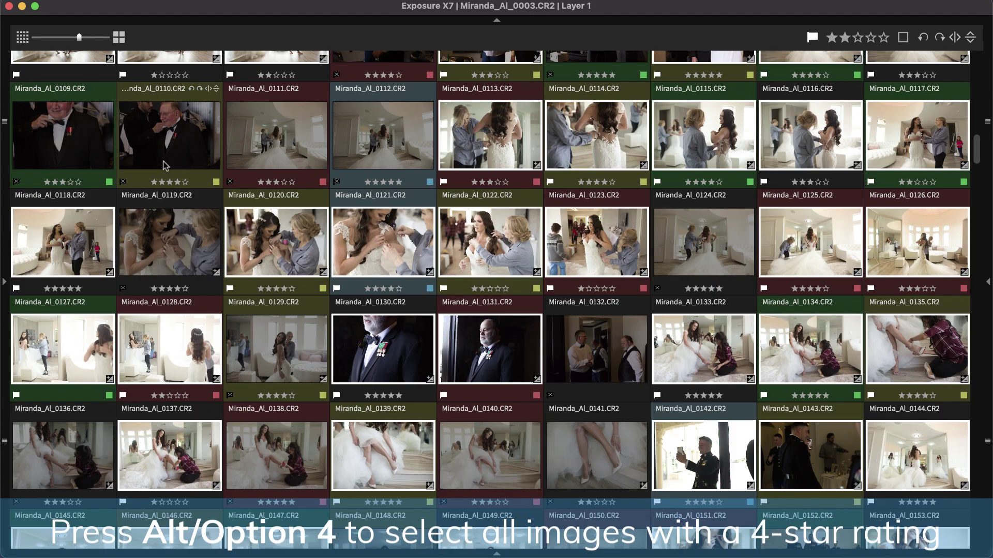
scroll(171, 177, "up", 10)
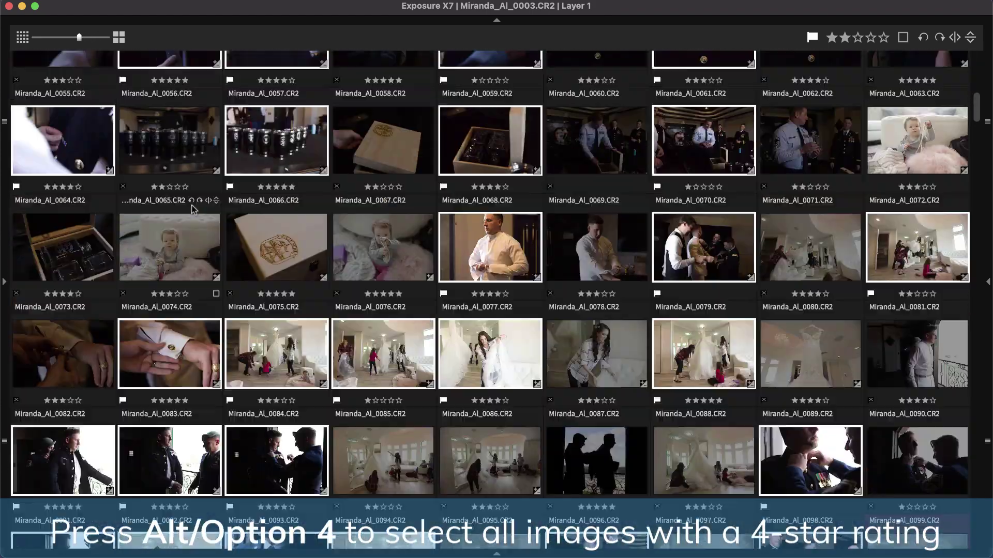
- Select the four-star photos, deselect them, then select all pick-flagged photos
key("alt+4")
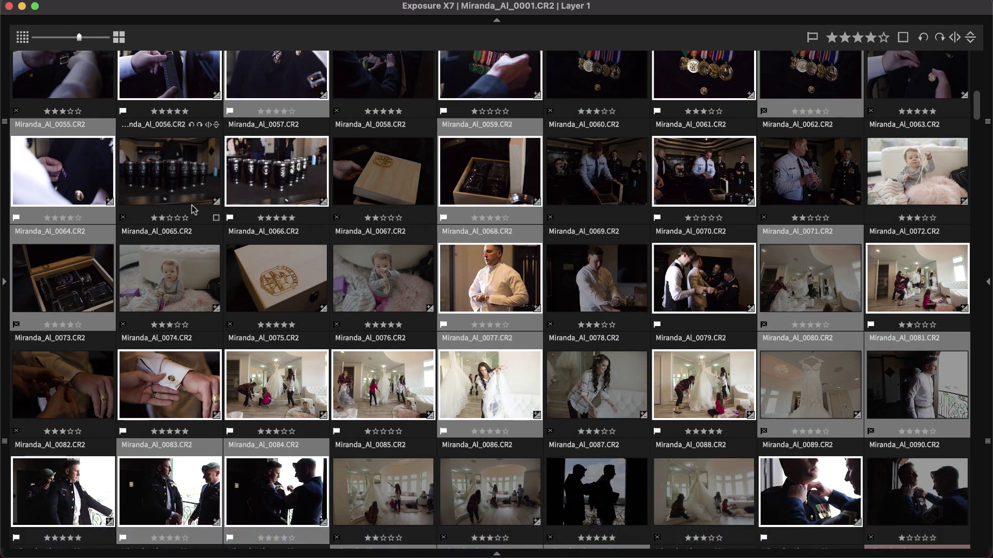
key("super+d")
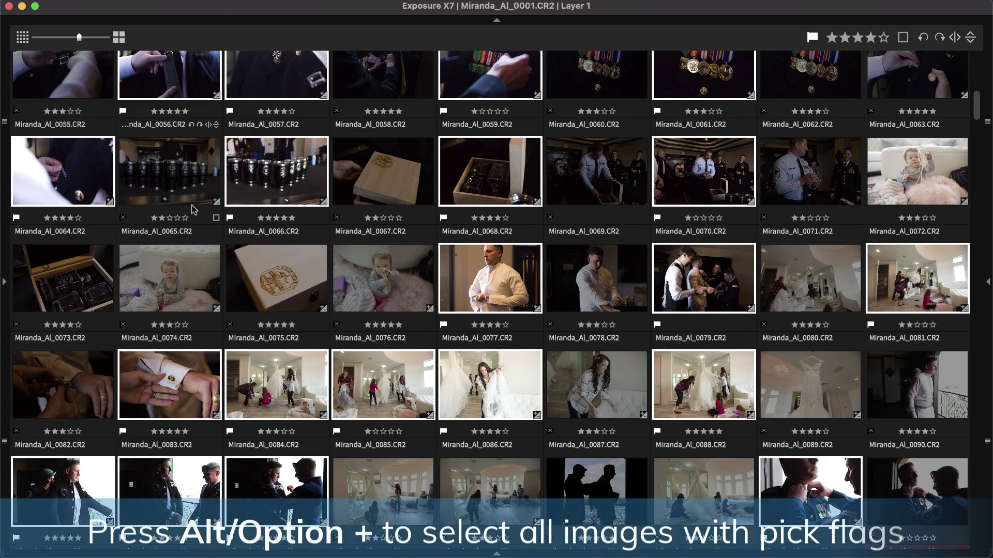
key("alt+grave")
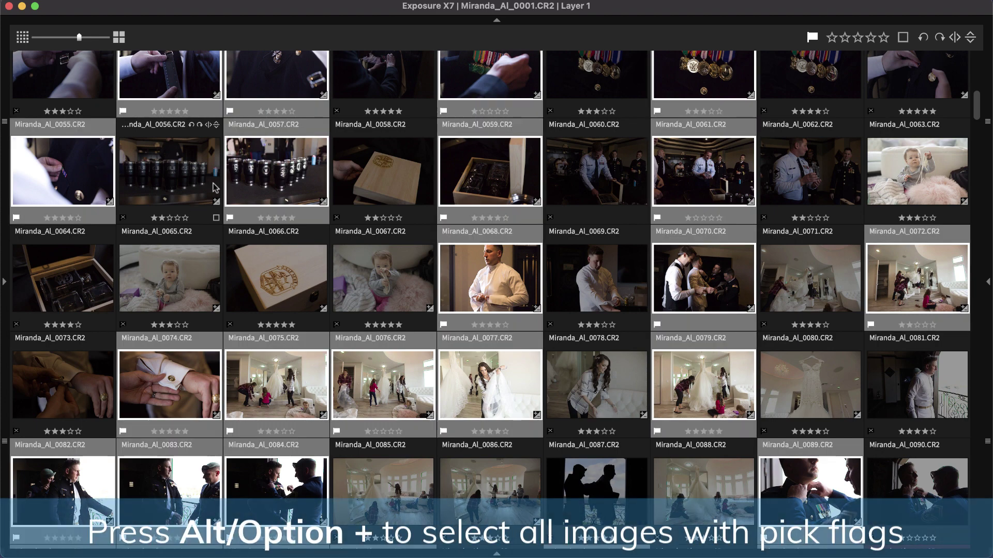
right_click(269, 199)
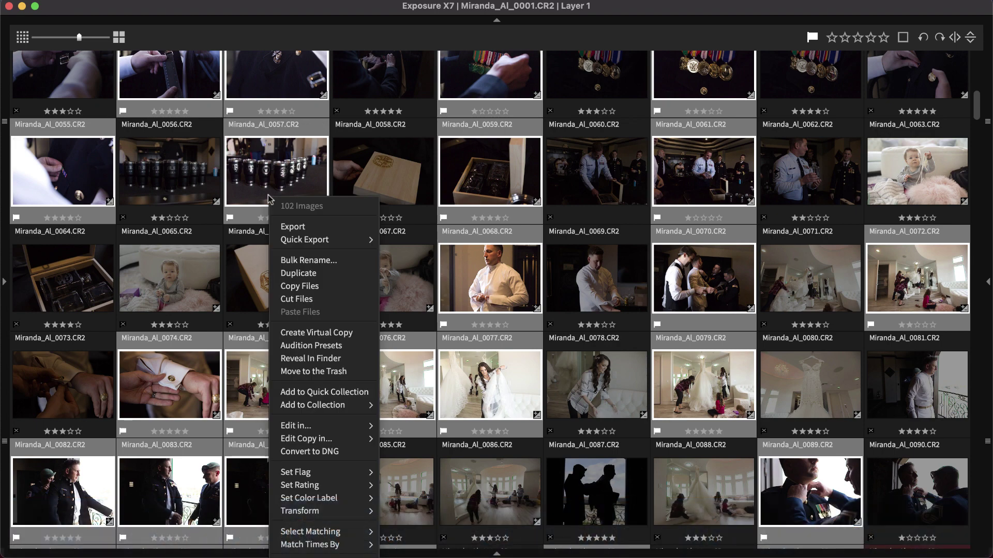
mouse_move(375, 536)
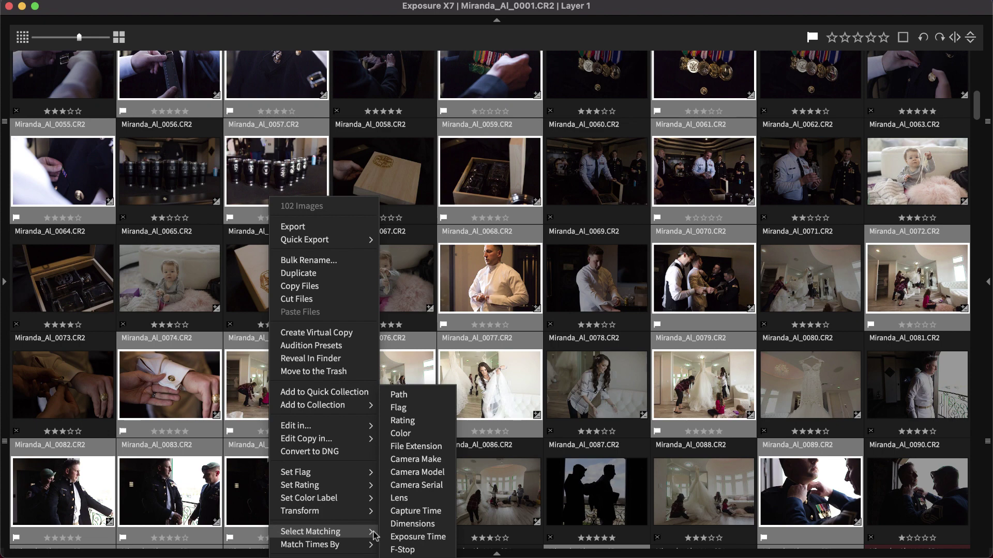
left_click(493, 484)
mouse_move(491, 483)
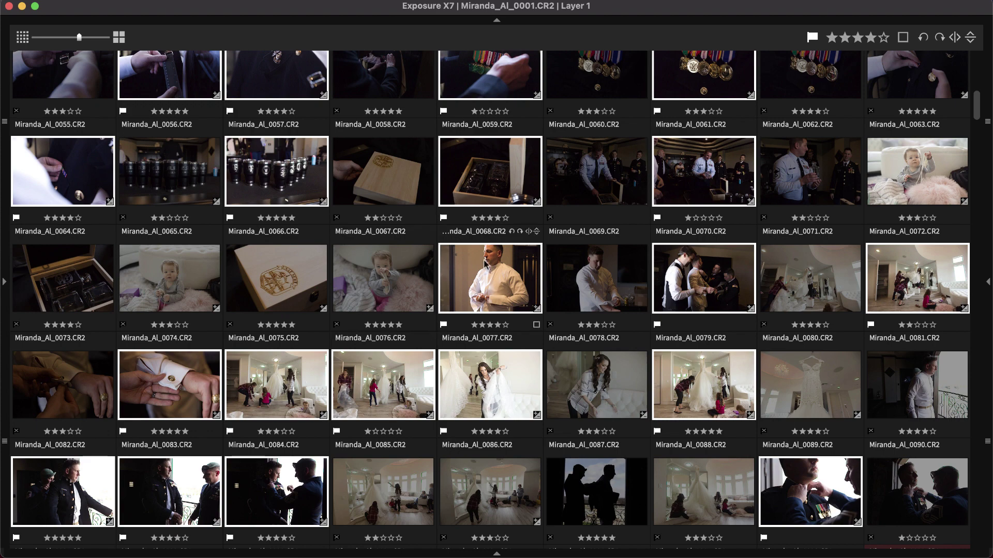
left_click(483, 261)
left_click(575, 282)
left_click(684, 279)
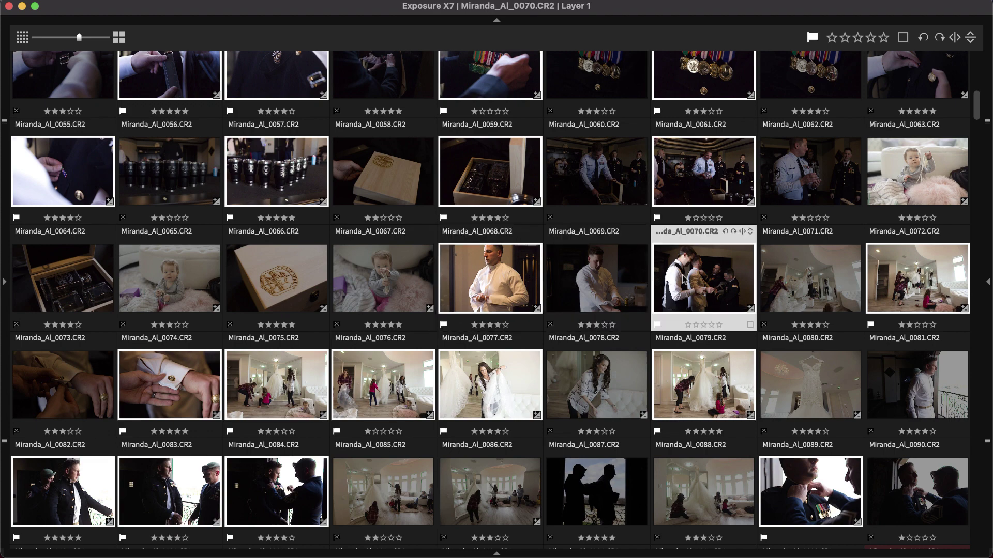
left_click(489, 377, "shift")
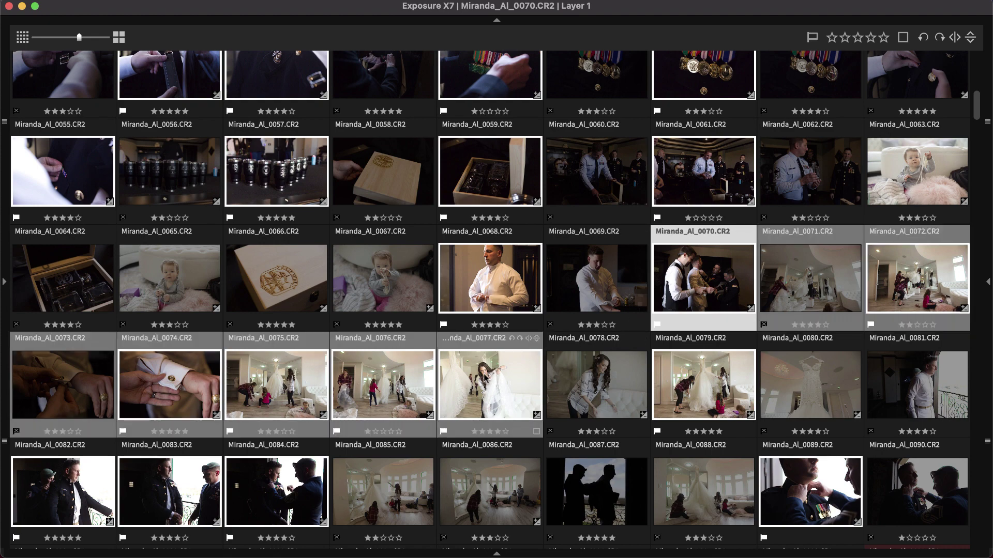
left_click(738, 404, "shift")
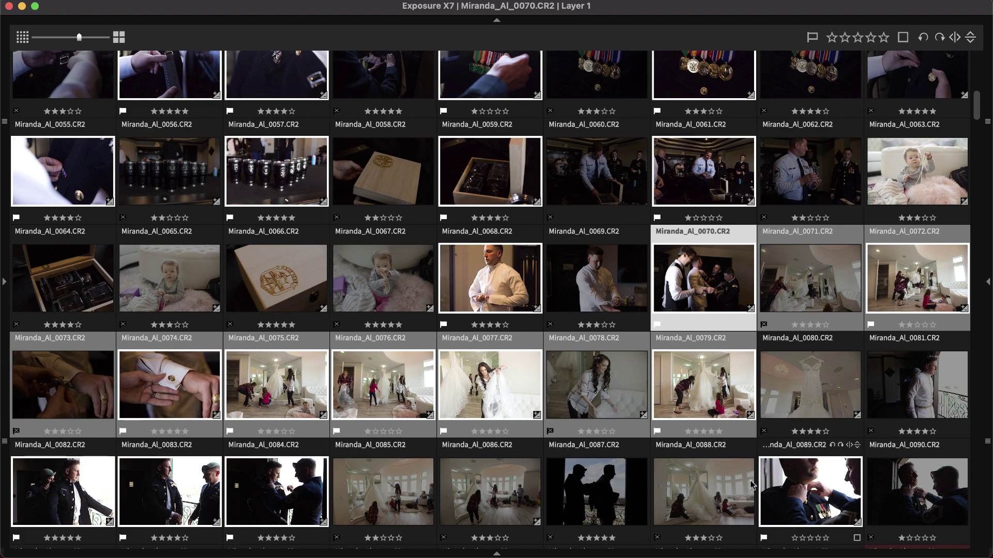
left_click(810, 484, "super")
left_click(805, 396, "super")
left_click(574, 377, "super")
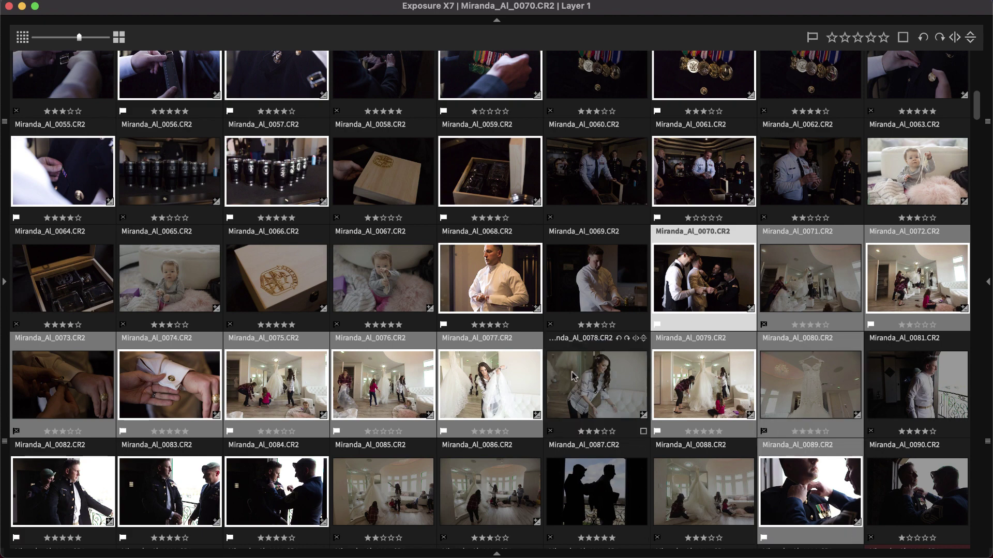
left_click(394, 385, "super")
left_click(171, 386, "super")
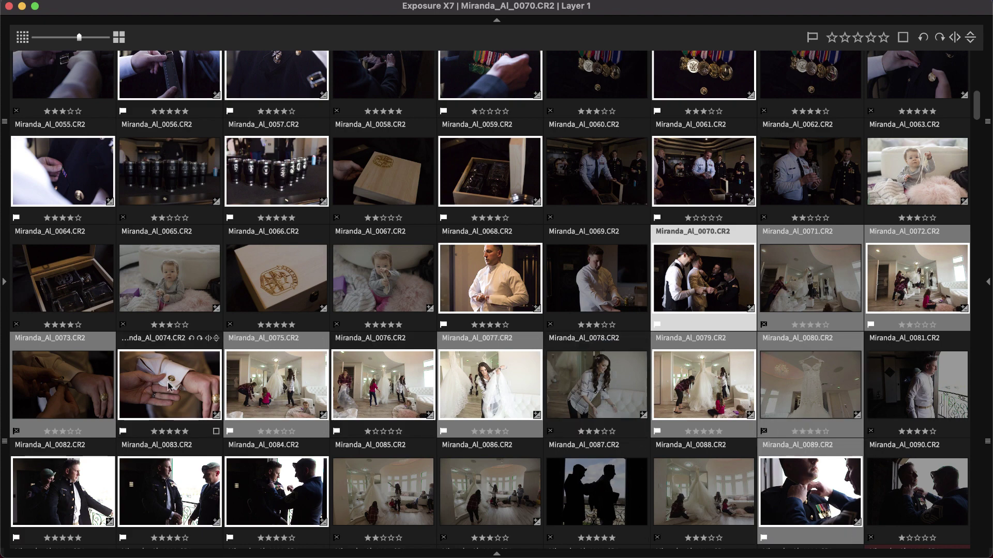
left_click(62, 385, "super")
left_click(177, 494, "super")
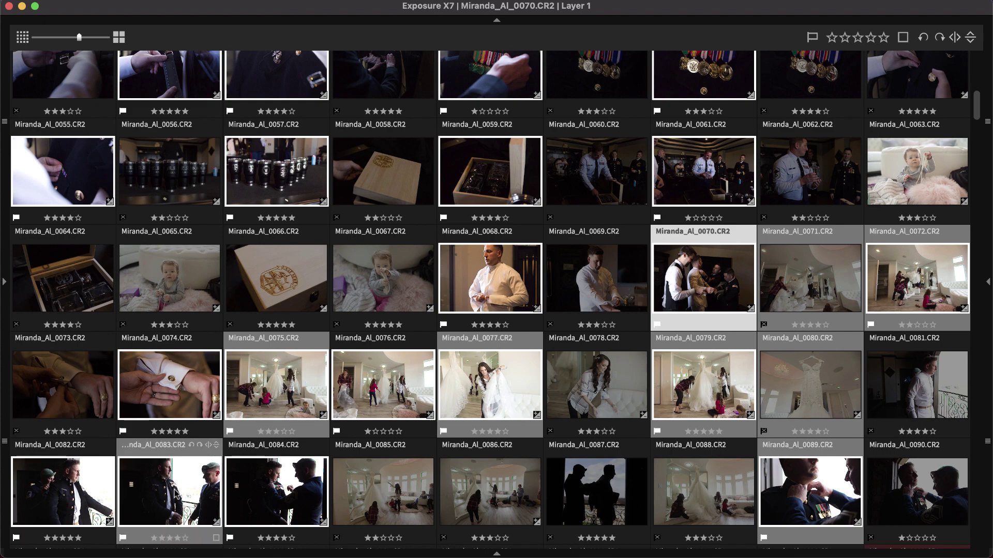
key("super+d")
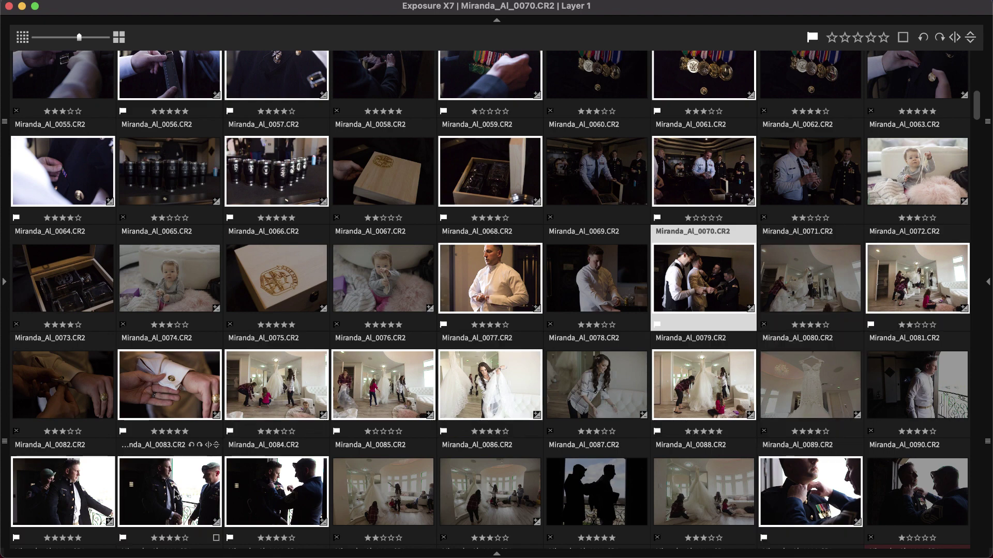
- Sort the library by Focal Length
mouse_move(161, 553)
left_click(93, 537)
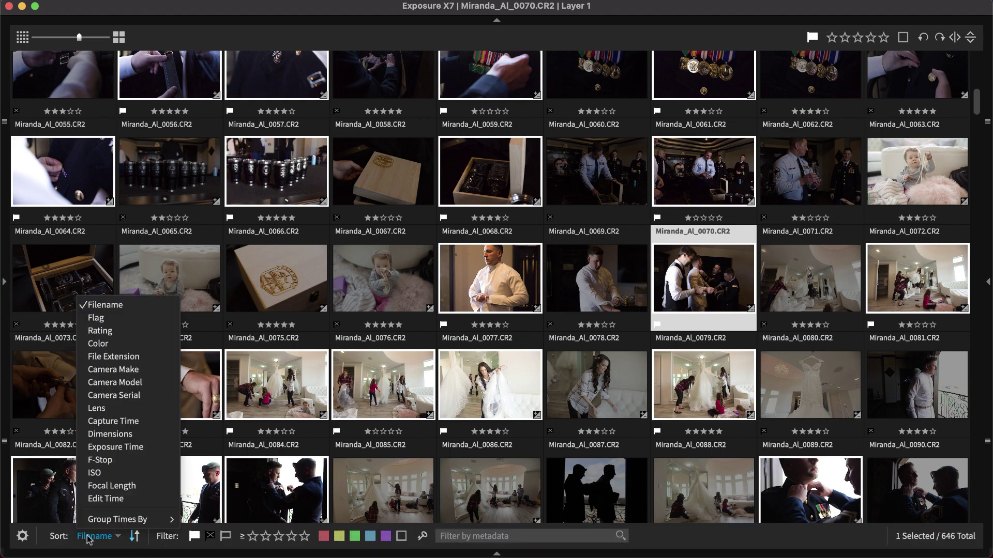
left_click(111, 485)
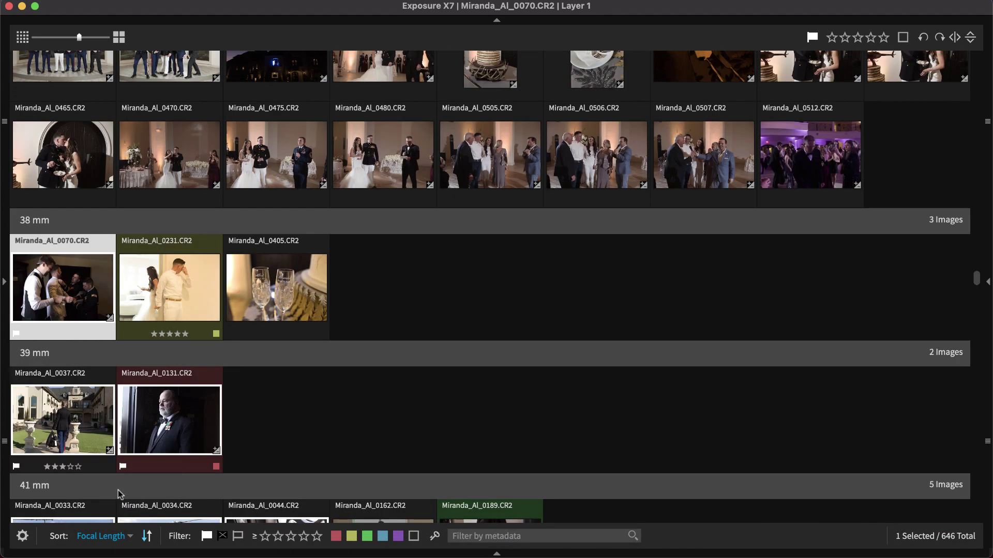
- Select the 38, 39 and 41 mm groups, keep only 41 mm, and re-sort by Filename
left_click(47, 227)
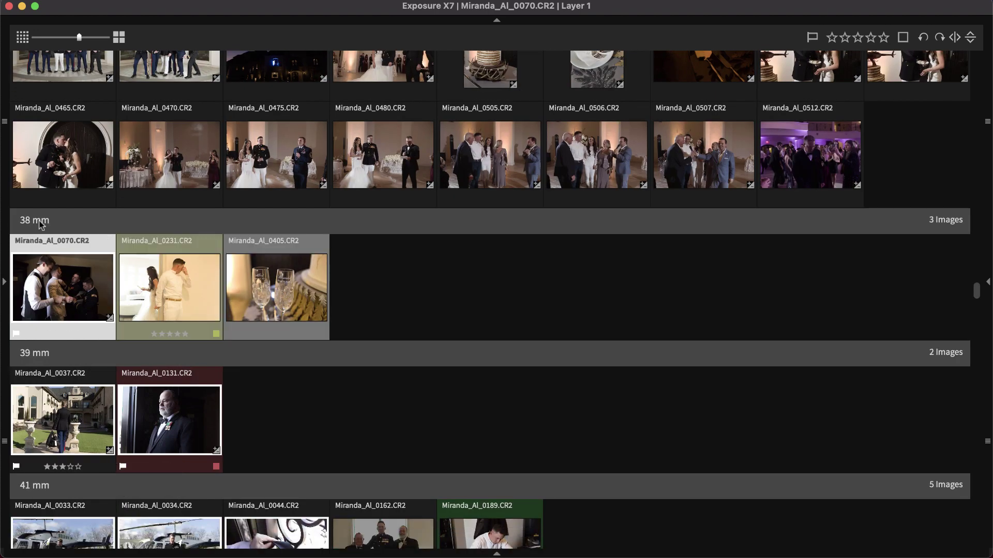
left_click(49, 357)
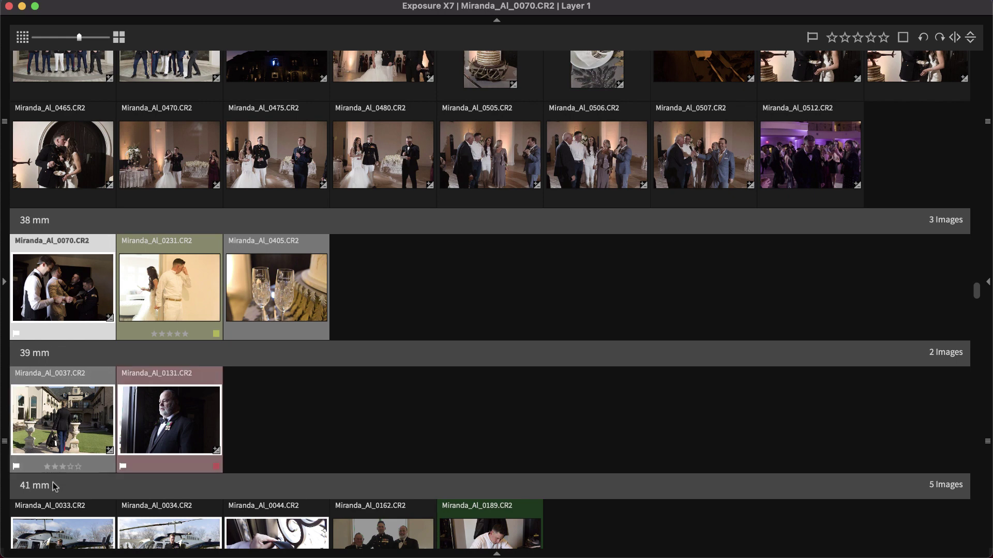
left_click(48, 489)
left_click(43, 353)
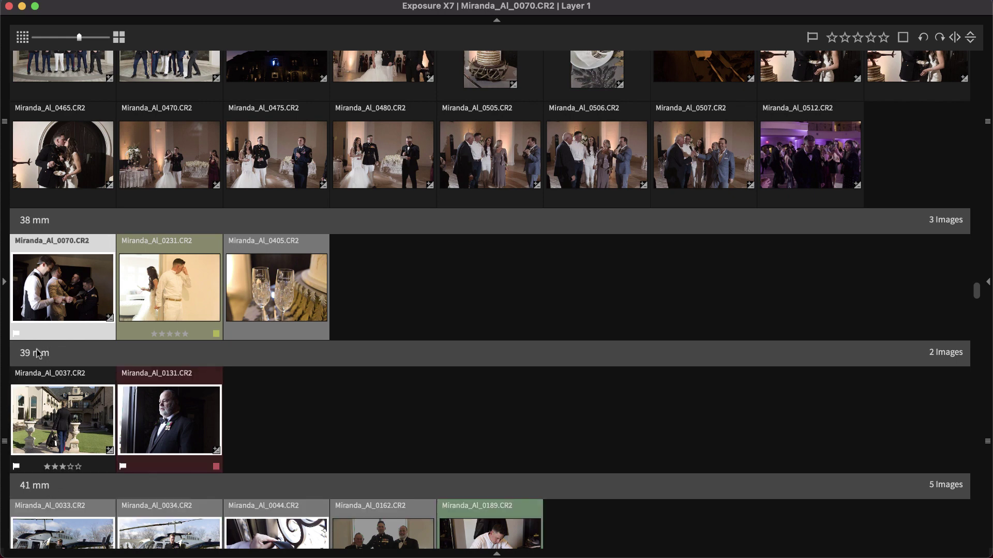
left_click(33, 219)
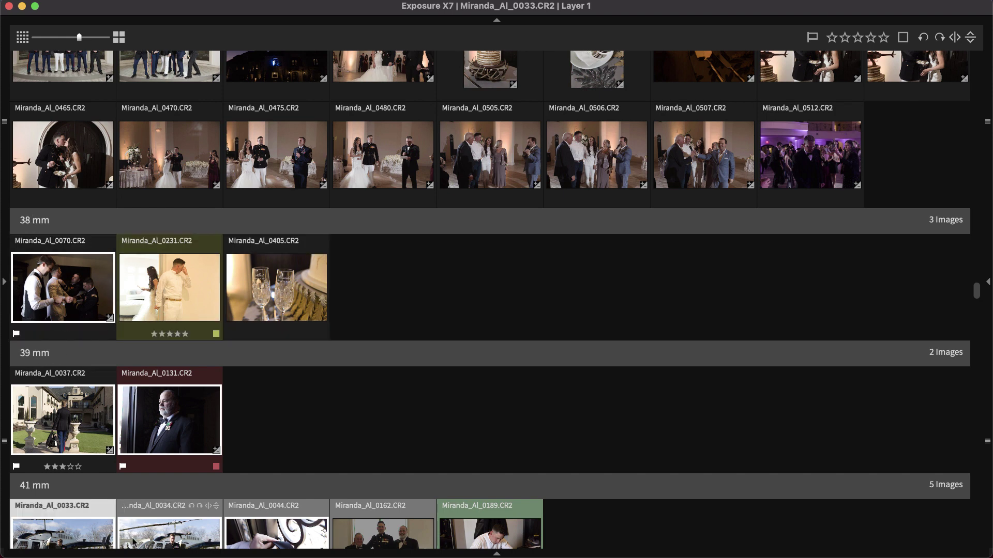
left_click(111, 538)
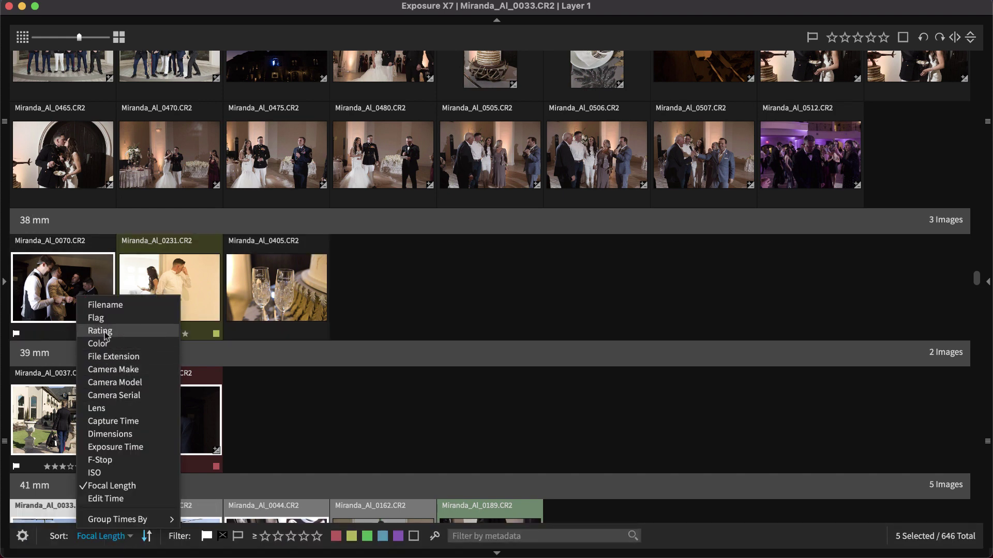
left_click(123, 305)
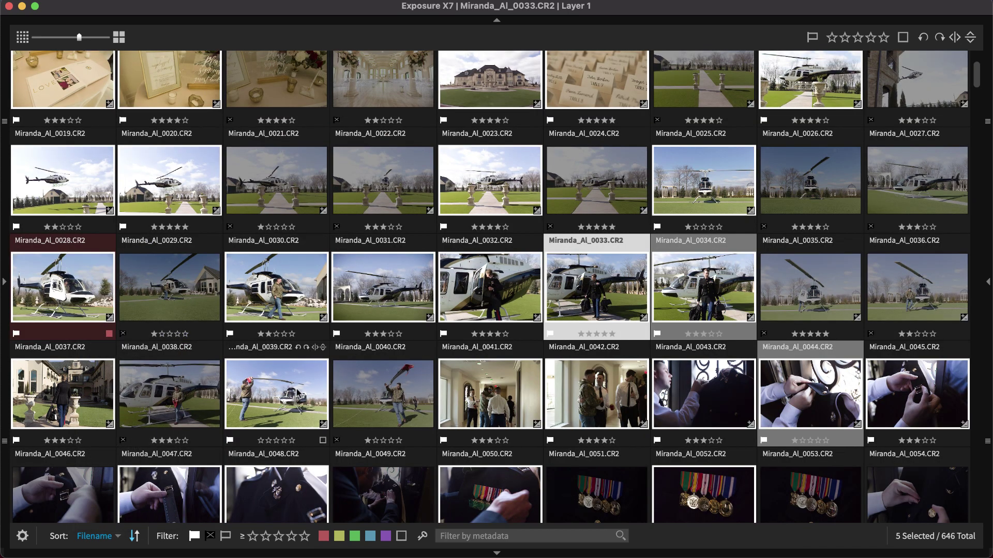
- Invert the image selection with Cmd+U, then invert it back again
key("super+u")
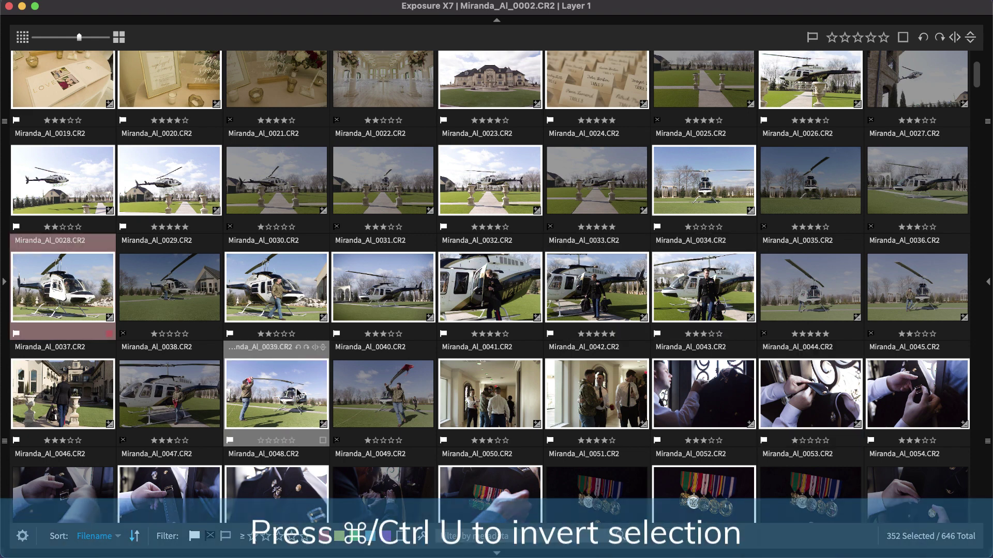
key("super+u")
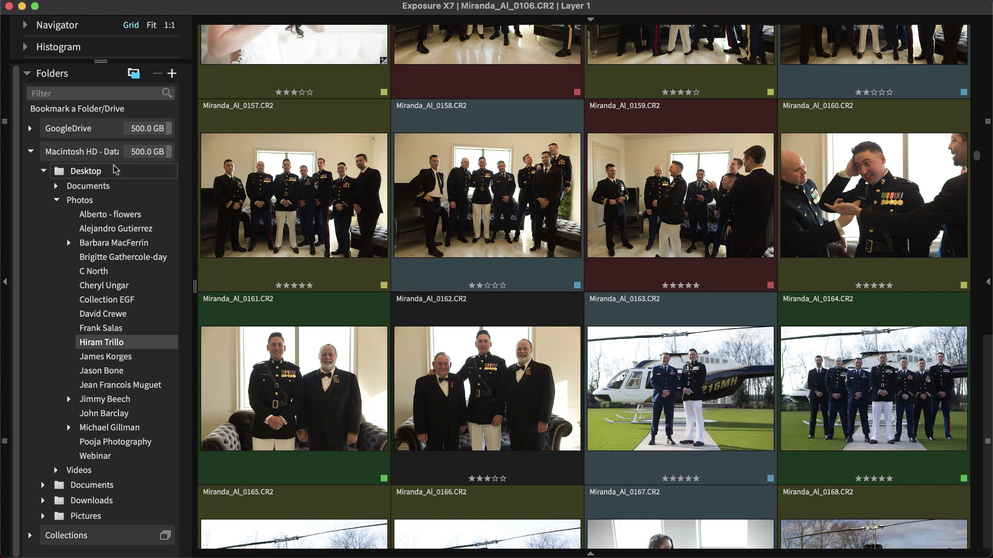
- Collapse the folders panel, select image 0159, and show the bottom filter bar
left_click(7, 295)
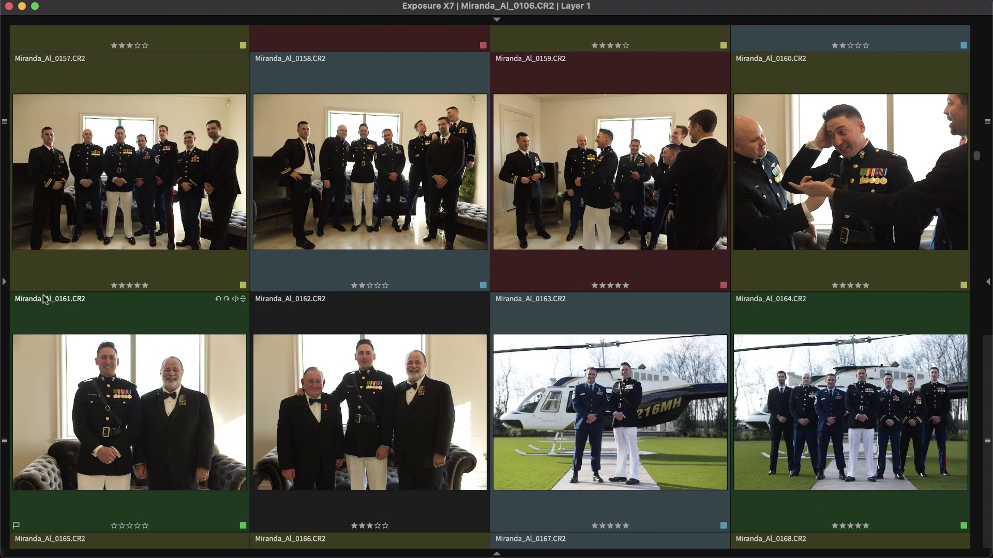
left_click(550, 271)
left_click(500, 552)
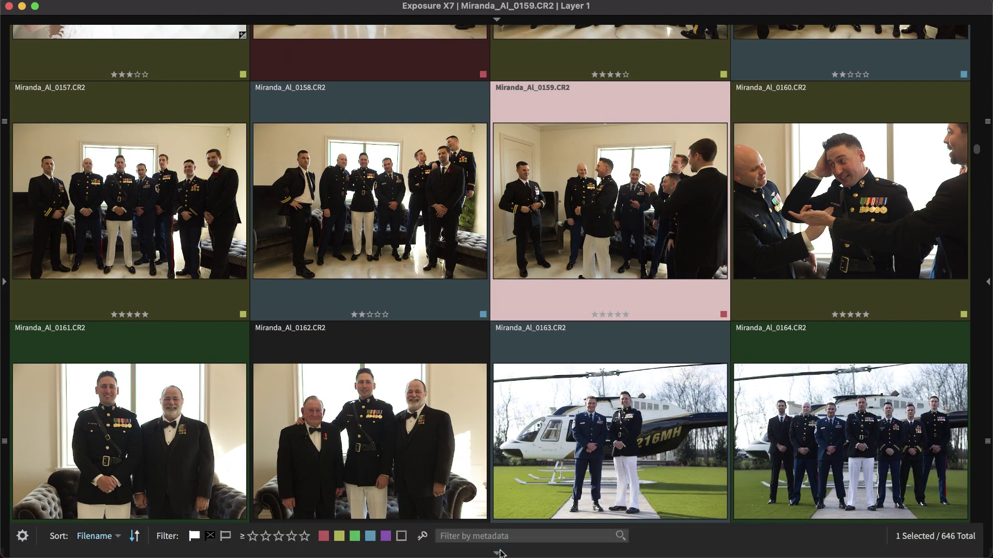
- View only flagged photos, then only rejected photos, then remove the filter
left_click(195, 537)
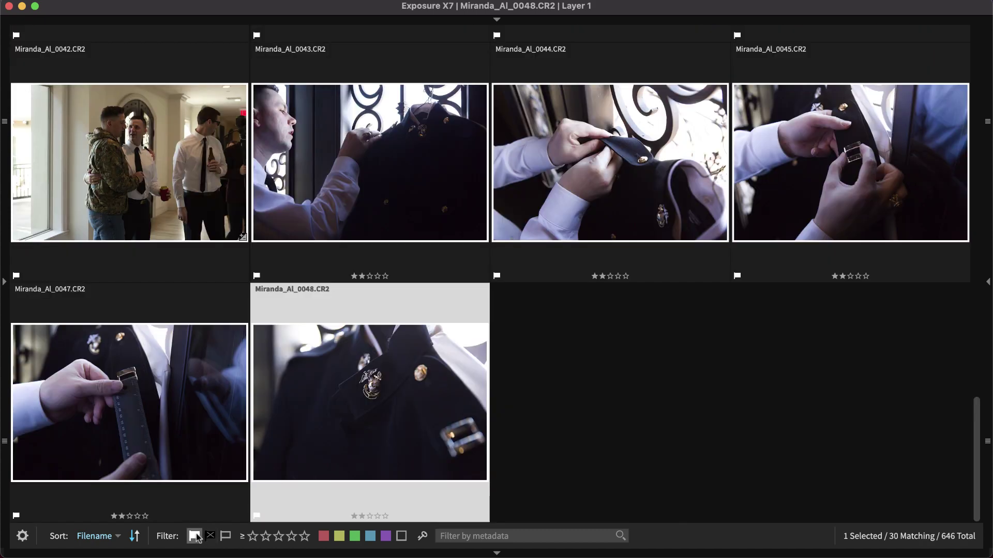
left_click(194, 536)
left_click(209, 536)
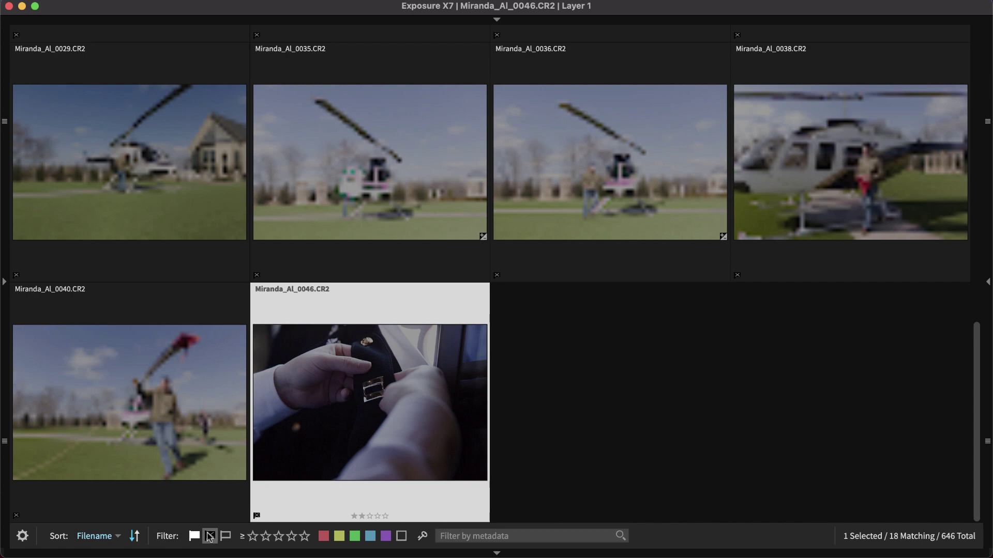
left_click(209, 536)
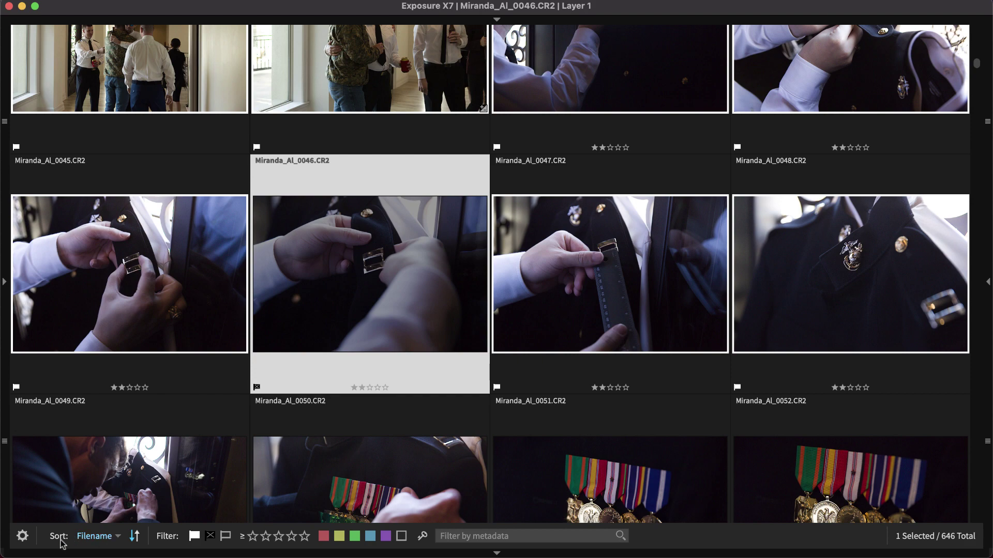
- Save the unflagged filter as preset 'Unflagged', then apply the Hide Rejects preset
left_click(226, 537)
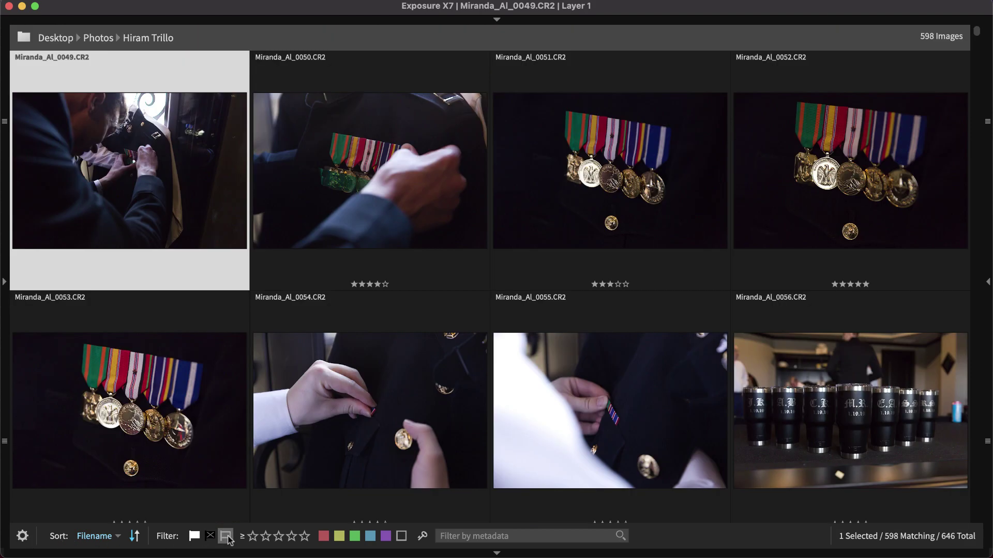
left_click(22, 536)
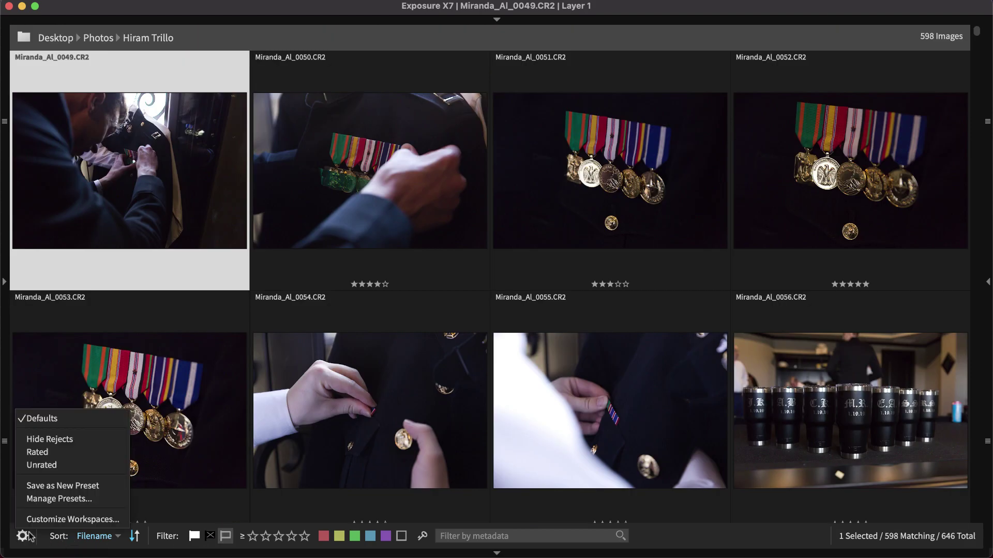
left_click(69, 486)
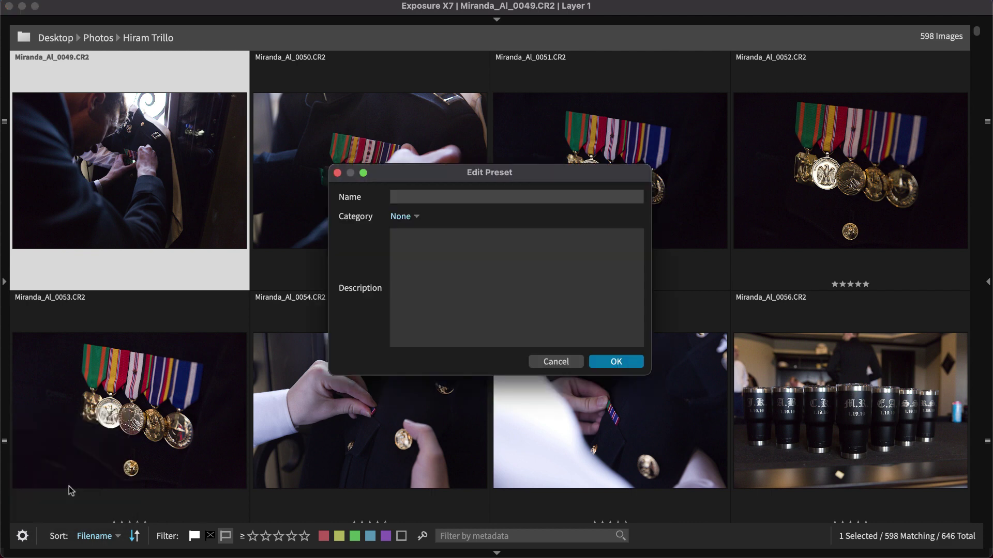
type("Unflagged")
left_click(607, 362)
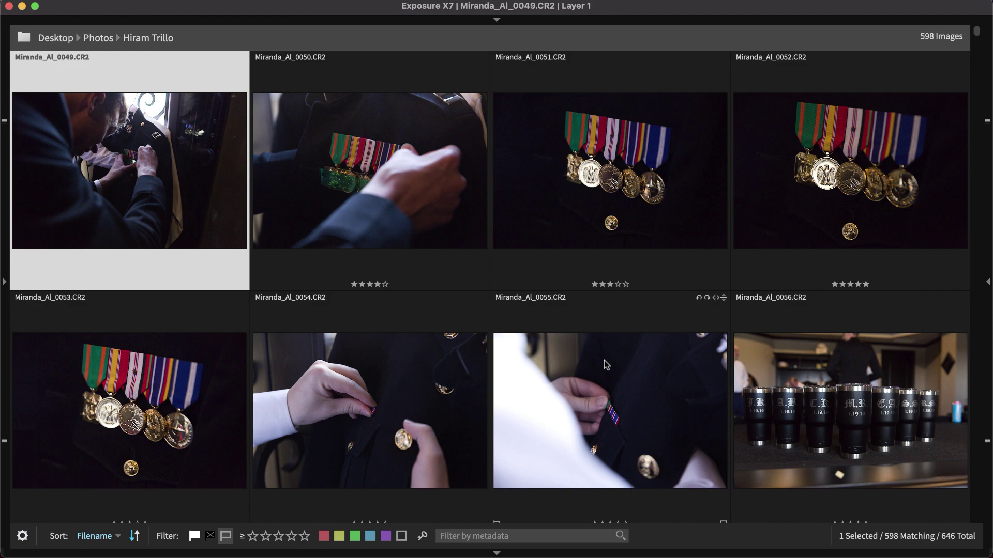
left_click(22, 536)
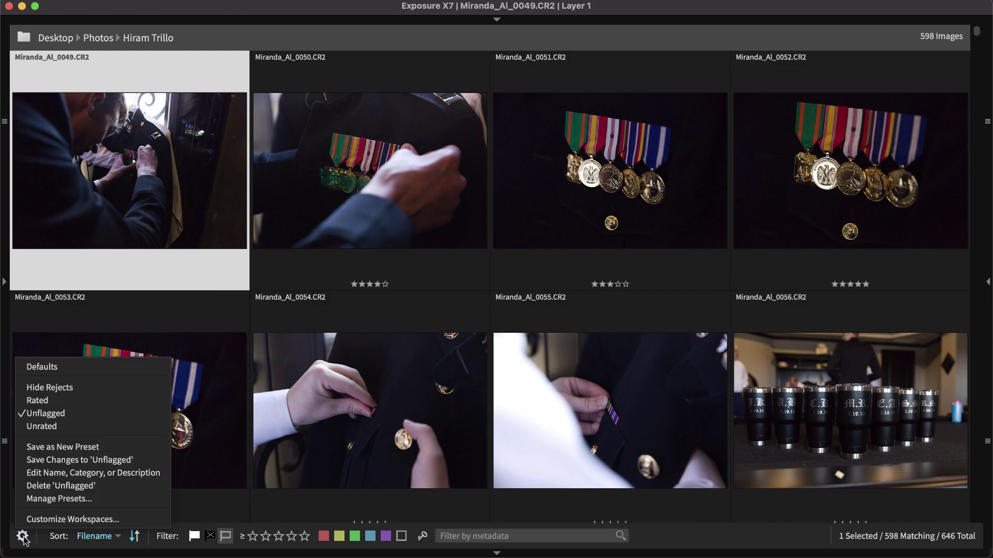
left_click(71, 387)
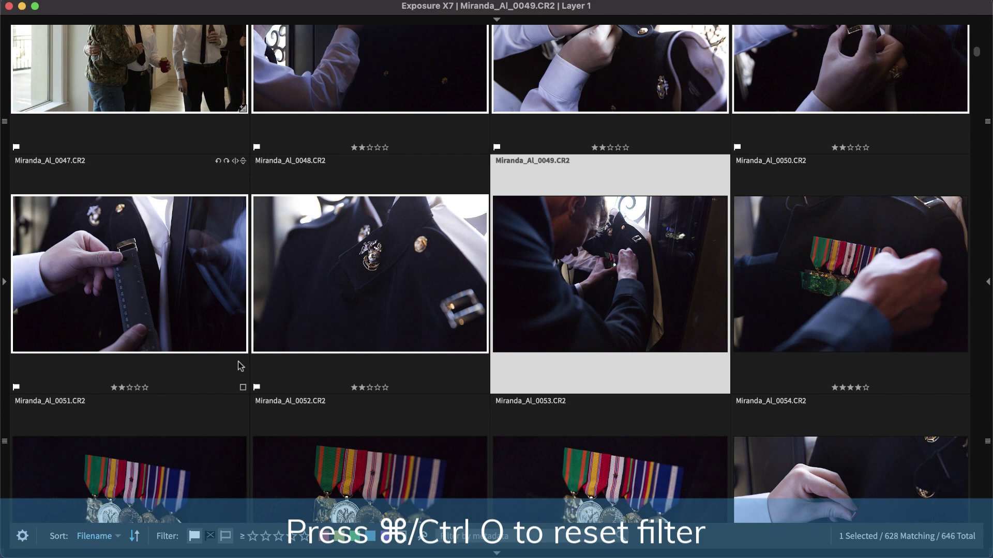
- Reset filters, try the three-star filter as ≥, ≤ and =, then clear it
key("super+o")
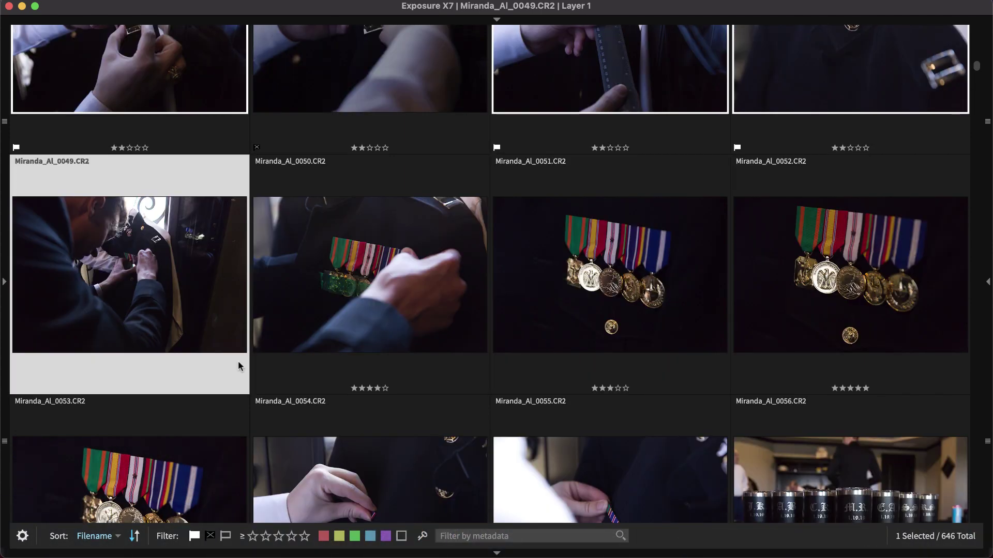
left_click(279, 536)
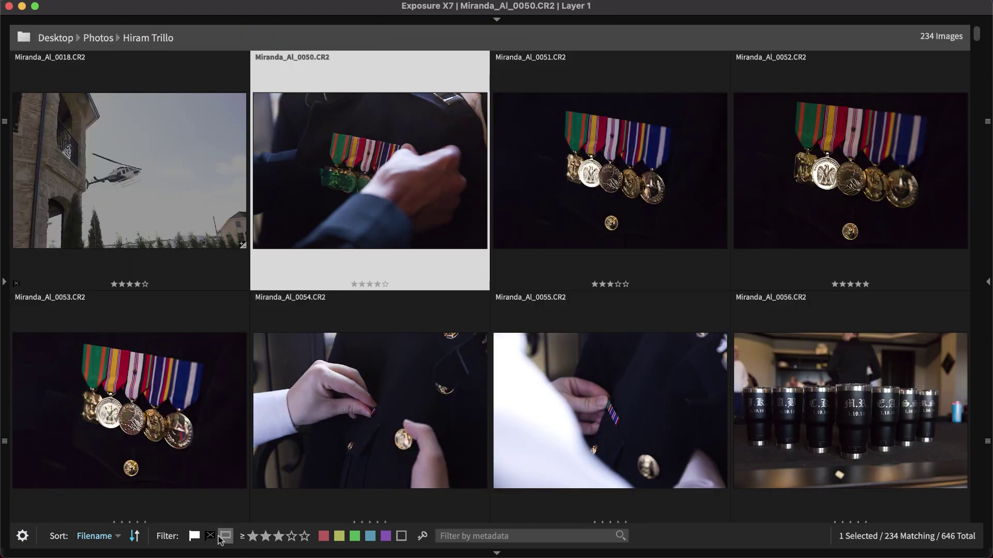
left_click(242, 538)
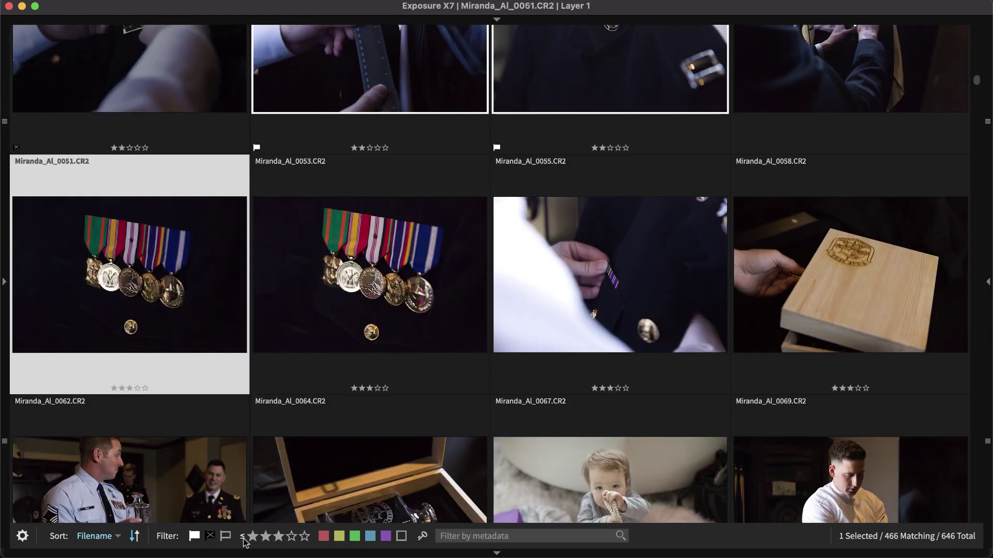
left_click(242, 538)
left_click(243, 537)
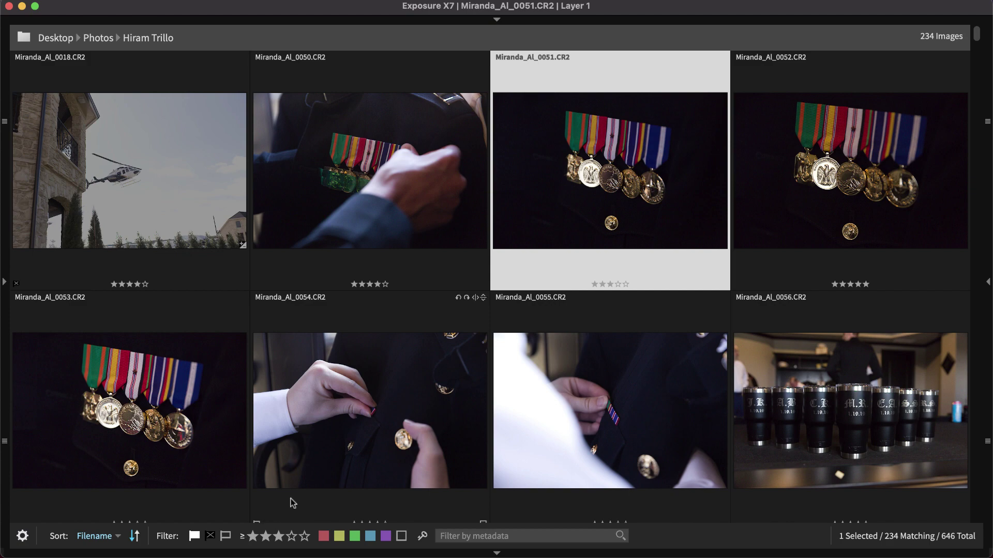
key("super+alt+0")
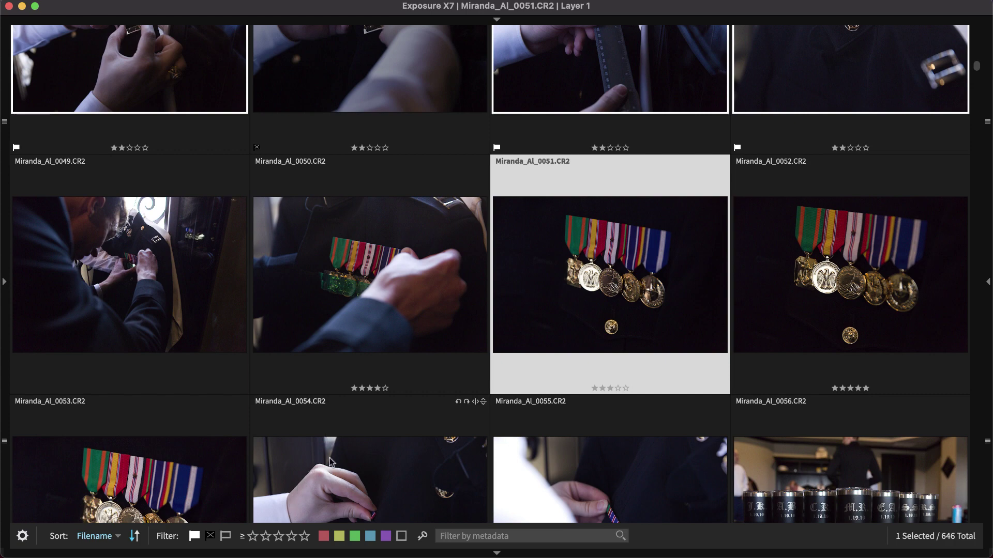
left_click(323, 537)
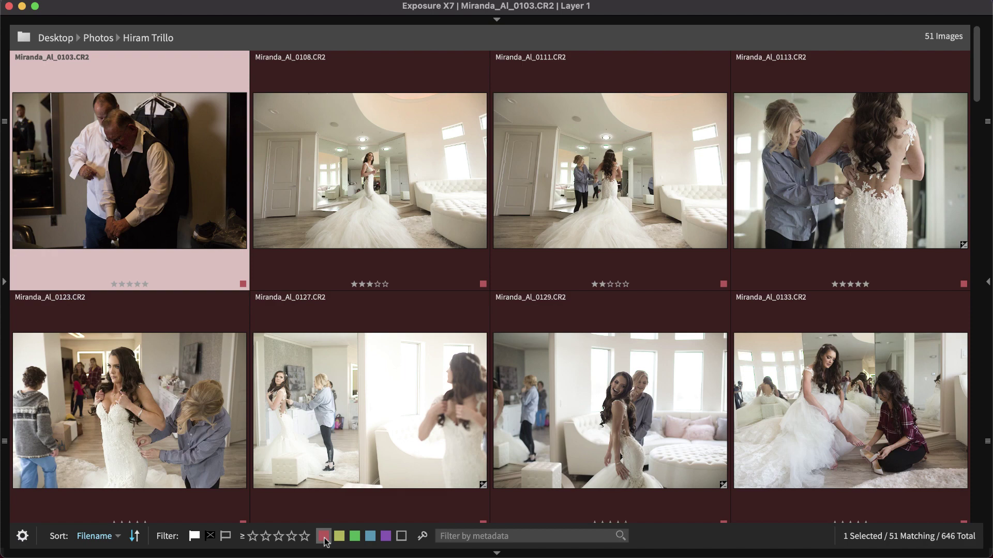
left_click(339, 536)
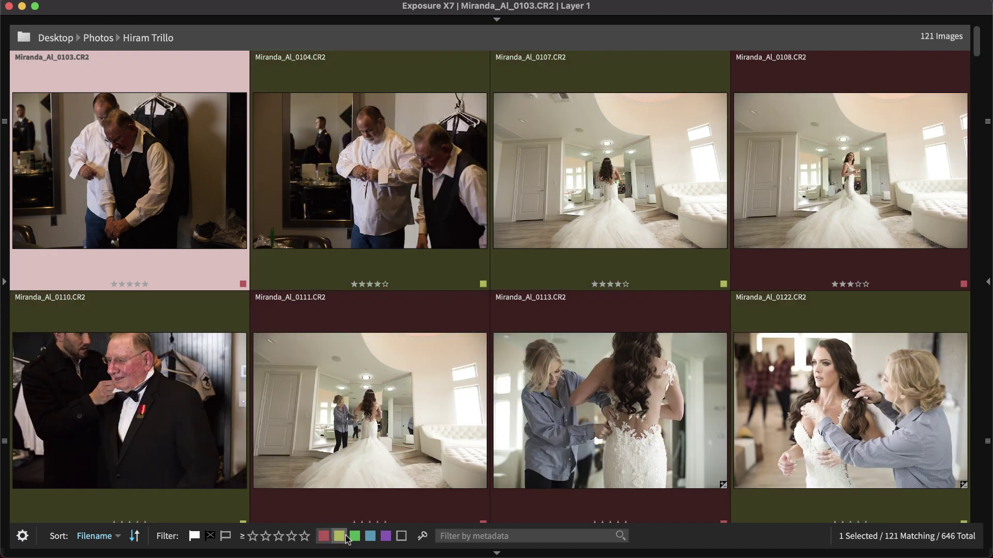
left_click(355, 537)
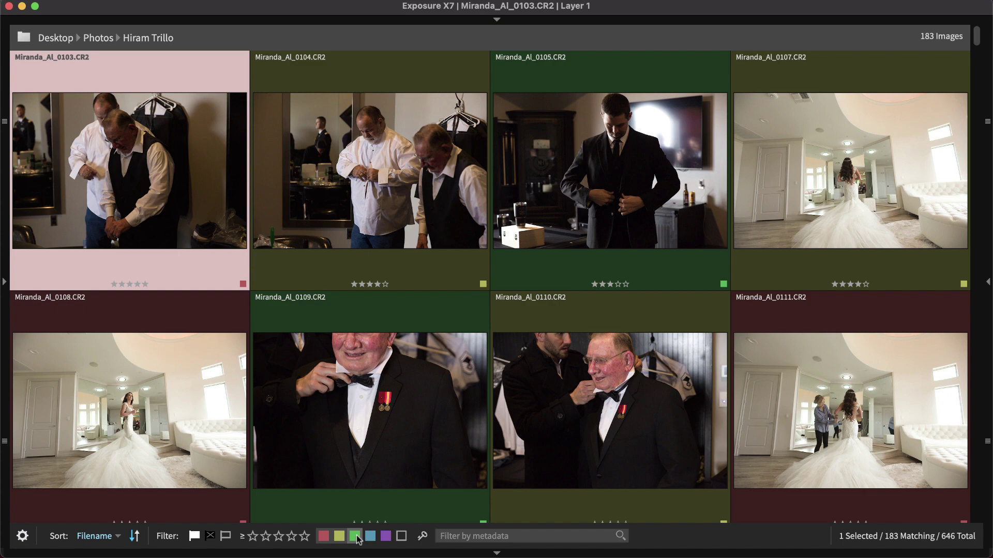
left_click(356, 538)
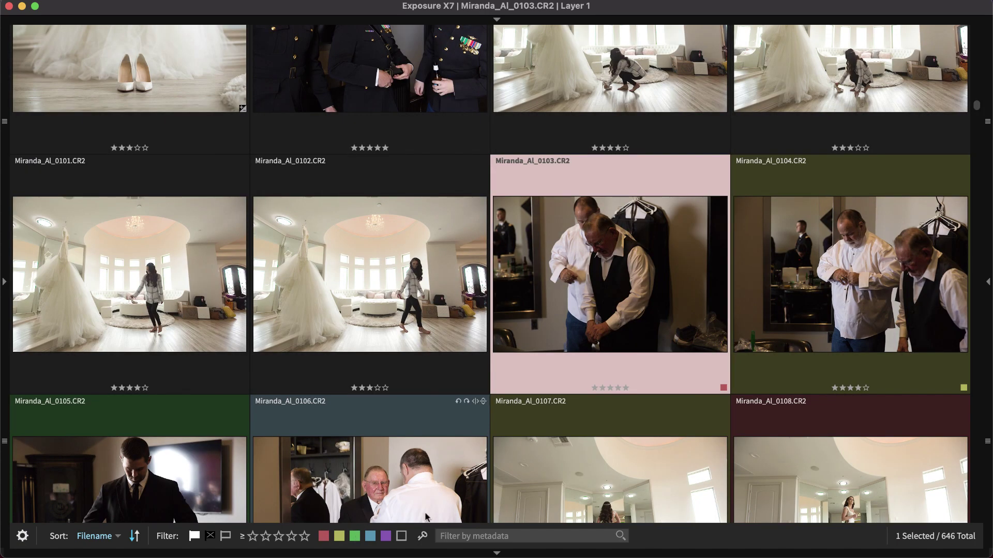
left_click(423, 537)
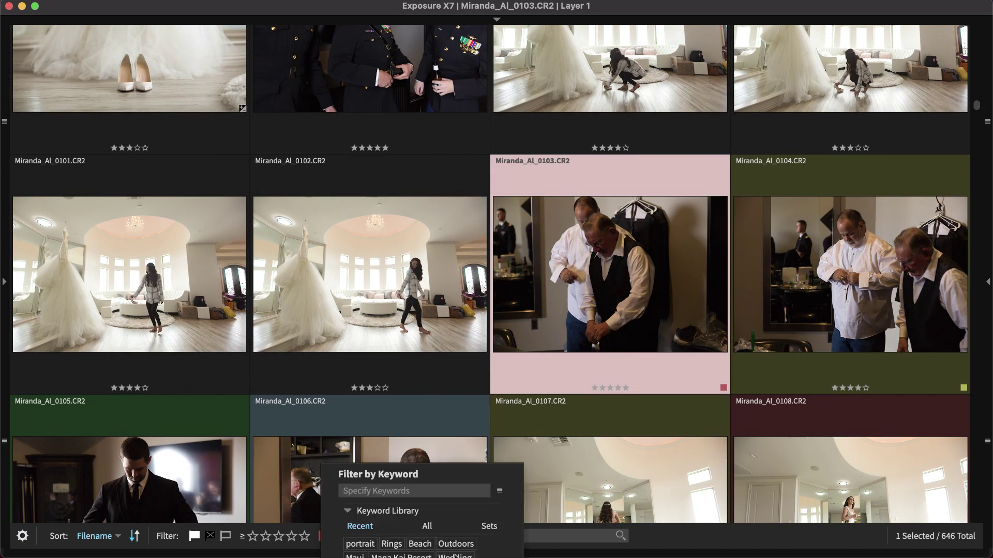
left_click(454, 556)
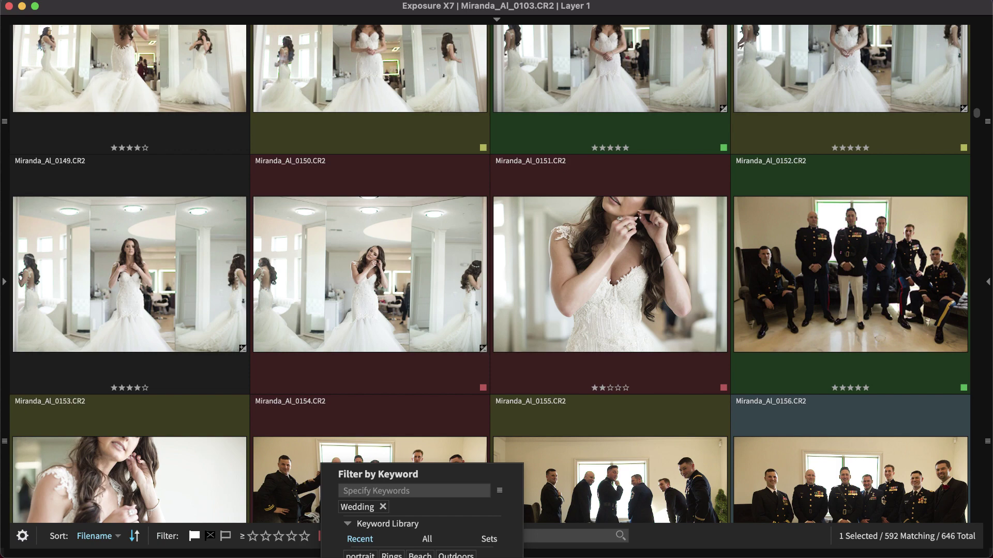
left_click(549, 477)
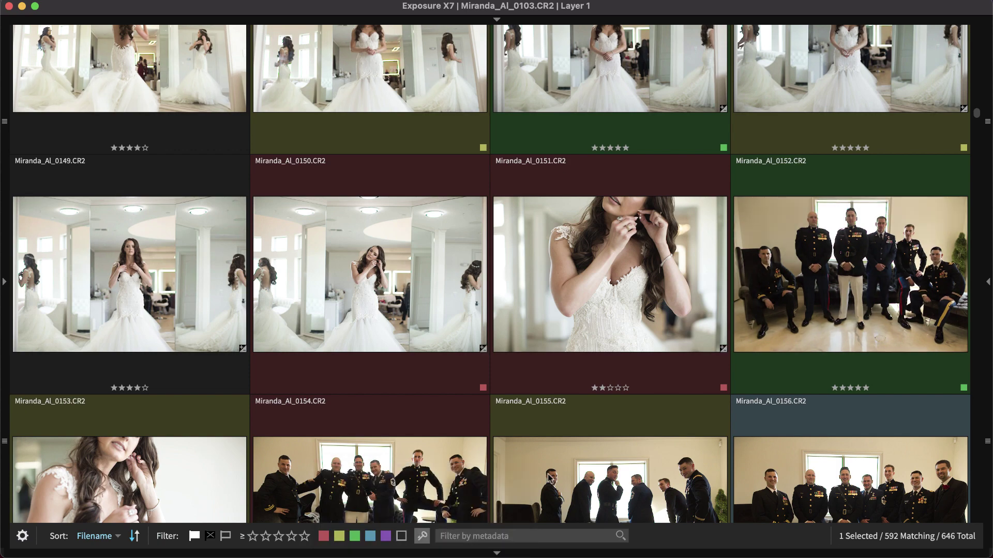
left_click(495, 536)
type("iso 3200")
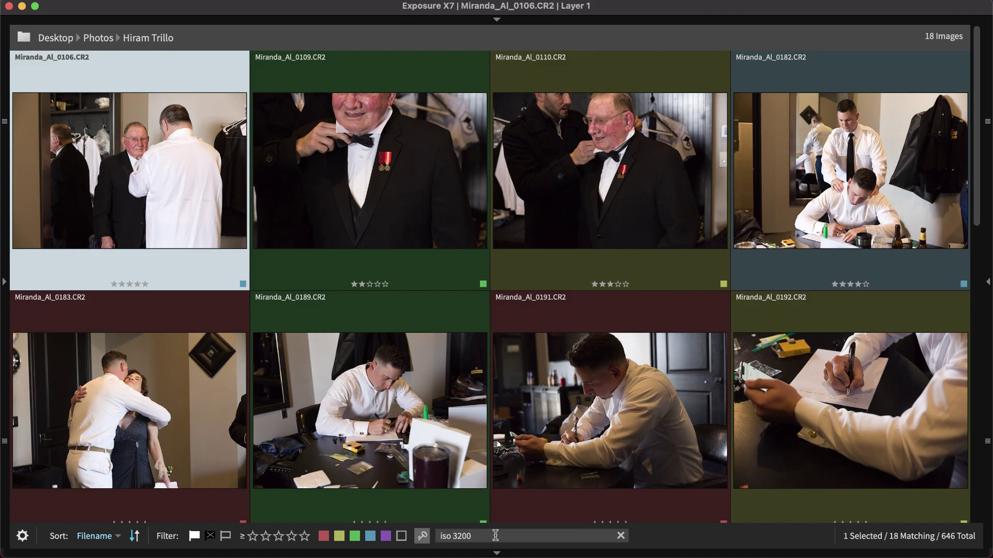
left_click(987, 440)
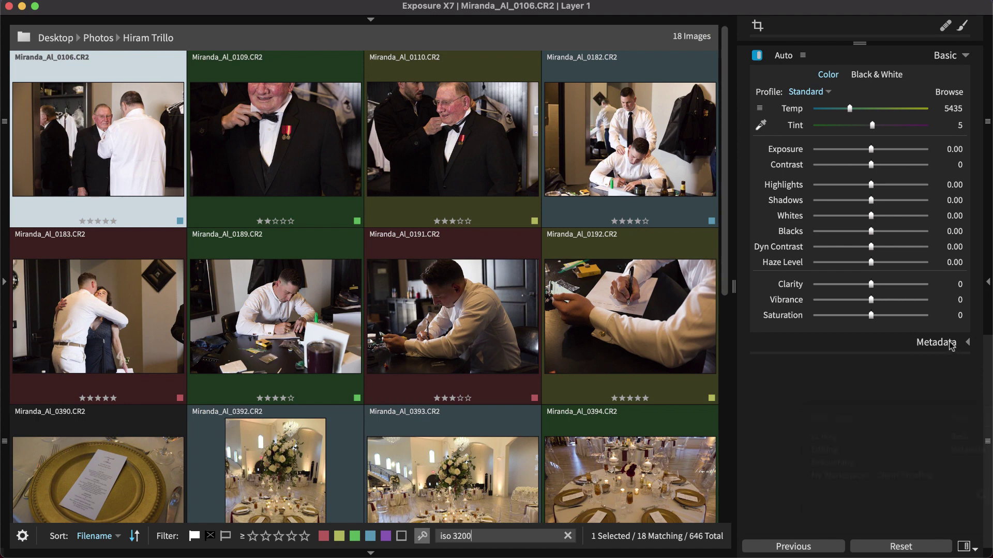
left_click(931, 343)
scroll(901, 361, "down", 5)
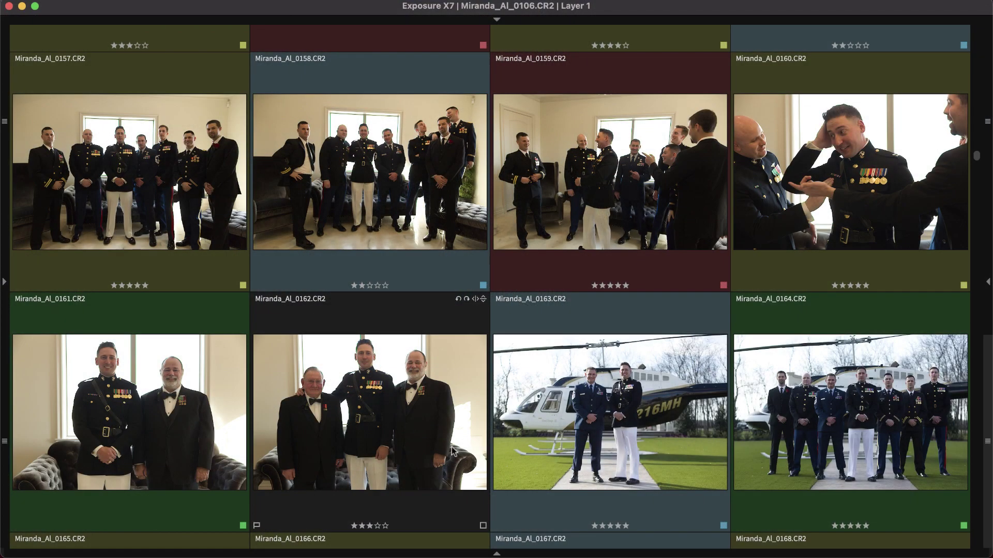
- Change the grid sort from Filename to Capture Time
mouse_move(464, 555)
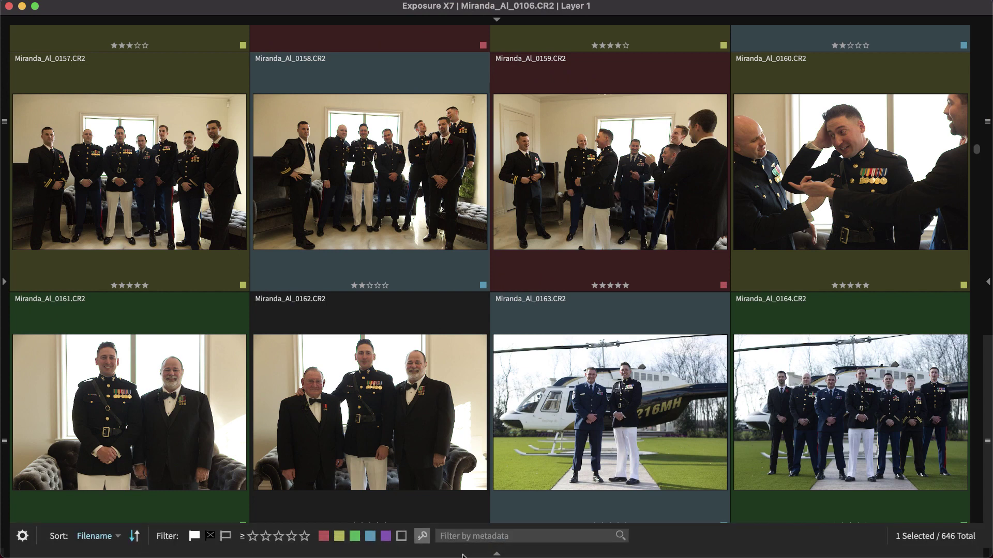
left_click(103, 537)
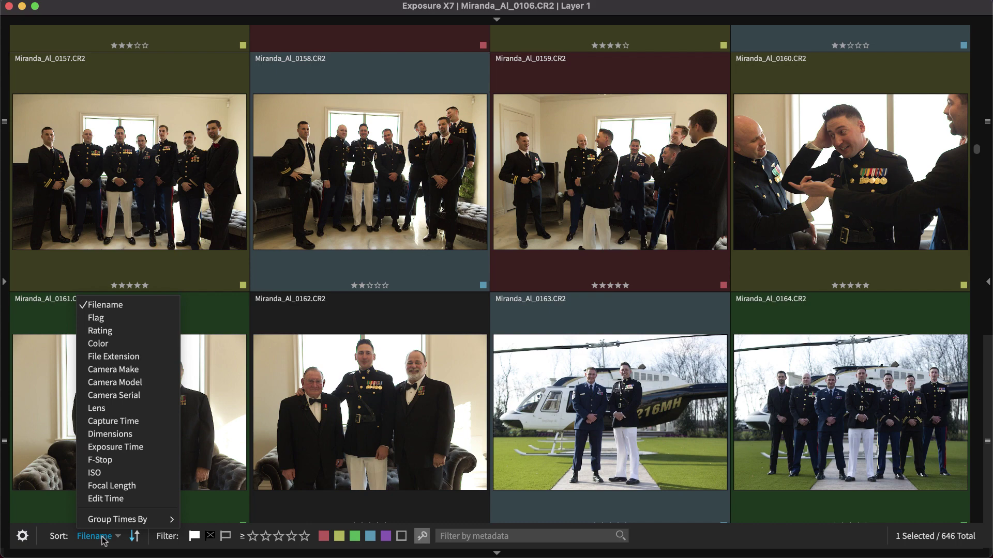
left_click(113, 421)
scroll(128, 421, "up", 10)
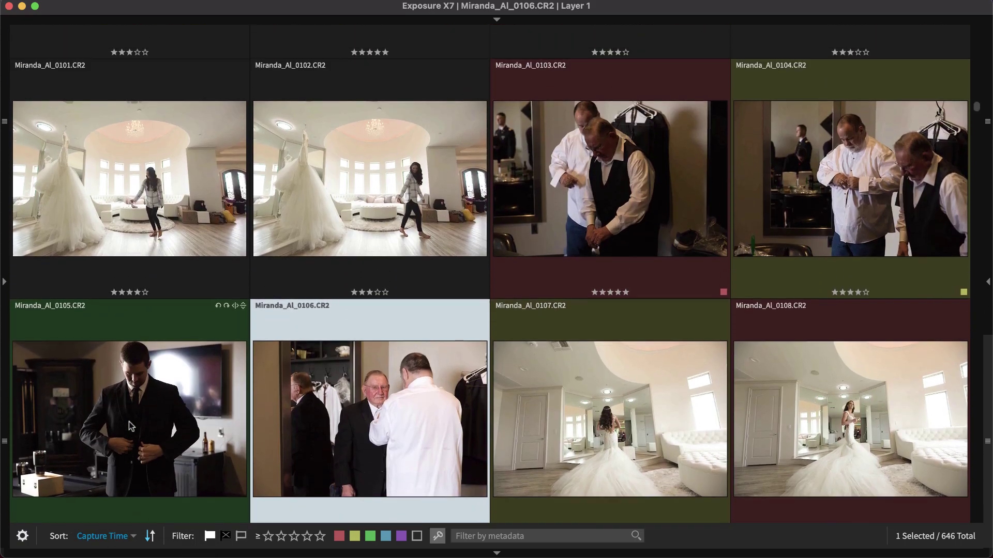
scroll(129, 421, "up", 20)
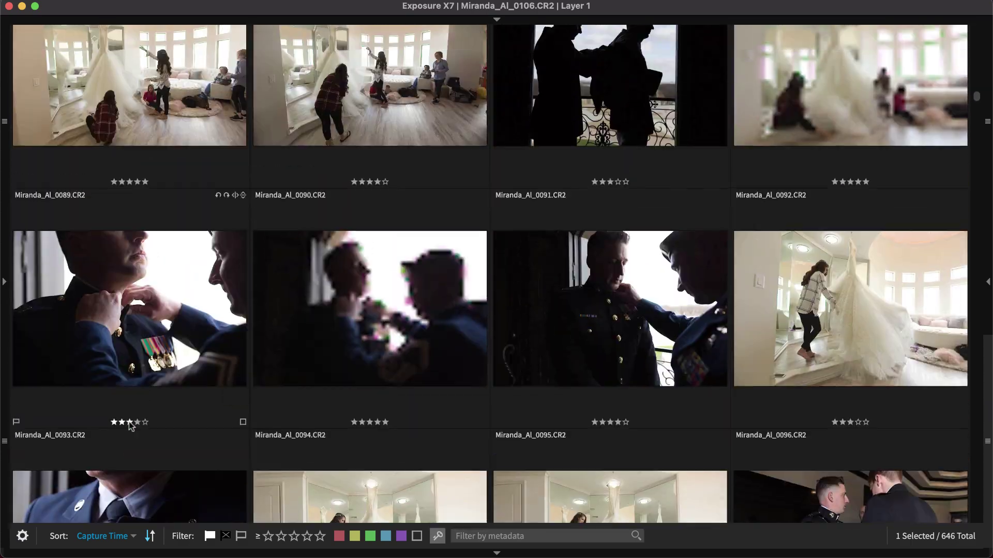
scroll(129, 421, "up", 1)
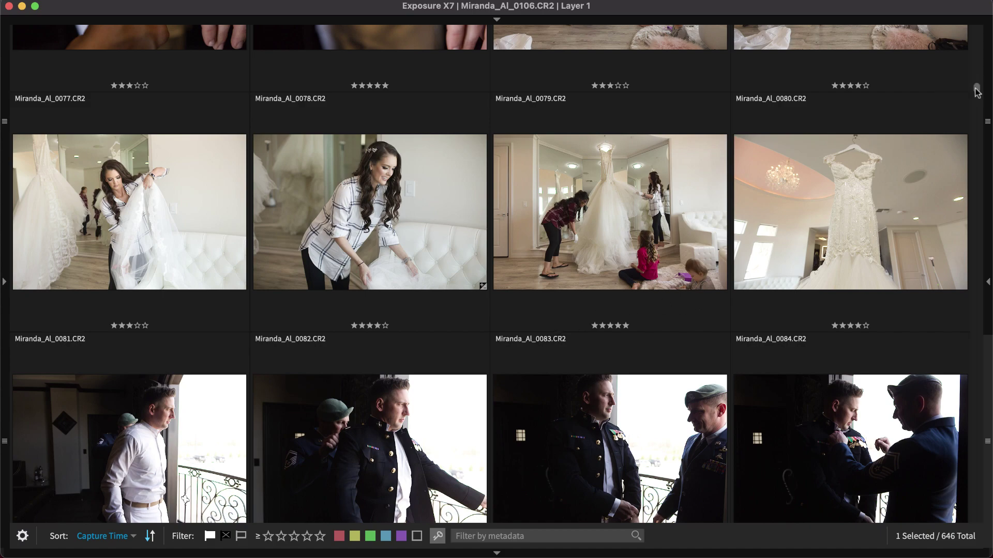
- Reverse the capture-time sort to descending so the newest shots come first
left_click_drag(976, 92, 972, 481)
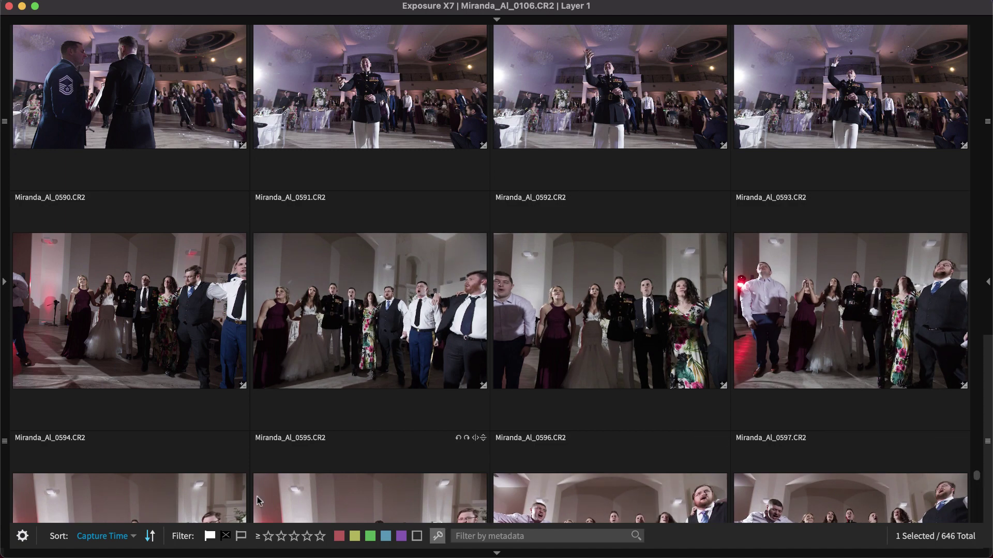
left_click(150, 536)
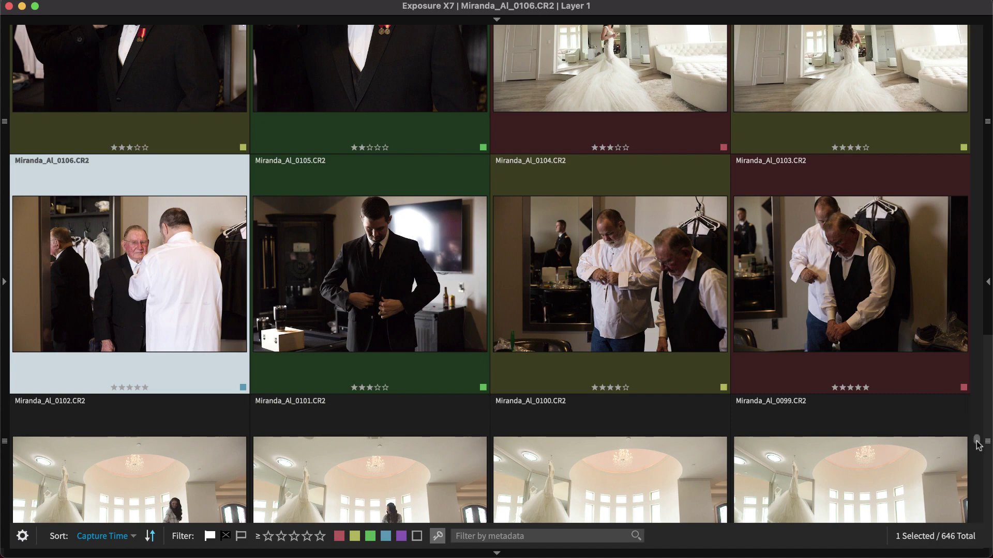
left_click_drag(977, 444, 975, 36)
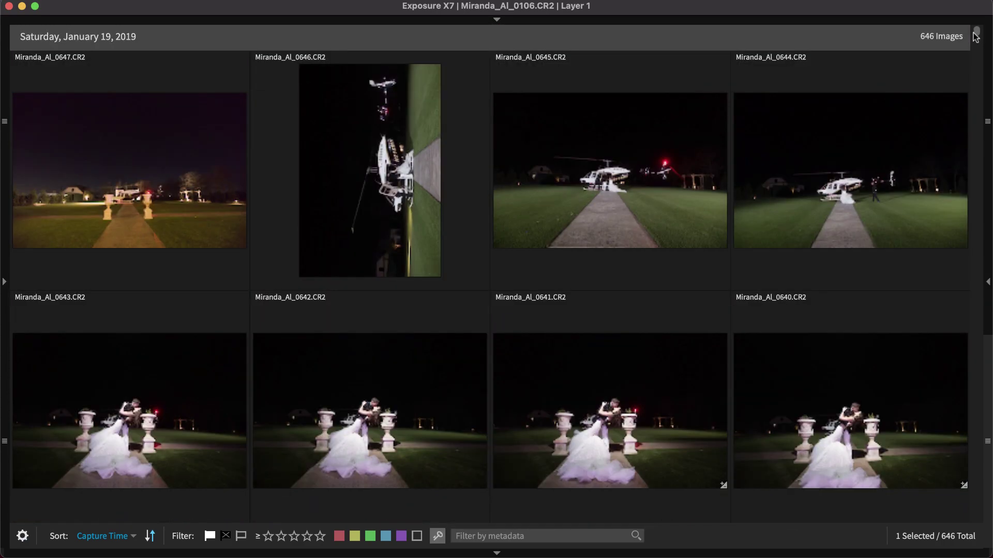